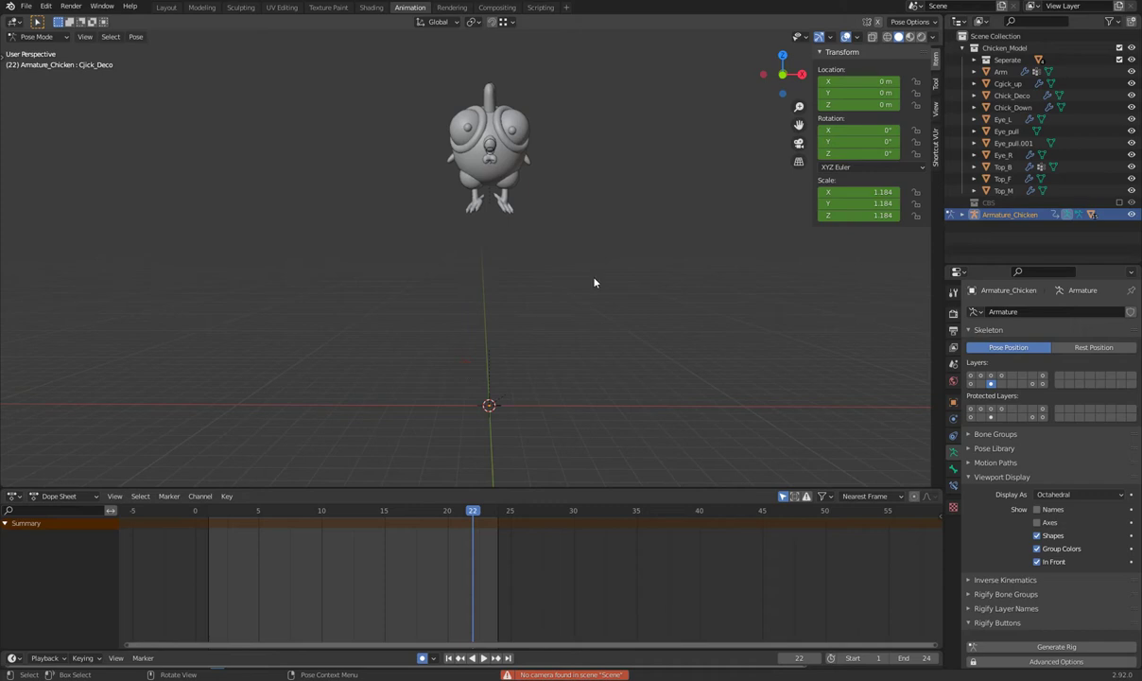
Step: Deselect all bones on the chicken rig in Pose Mode with Alt+A
key(alt+a)
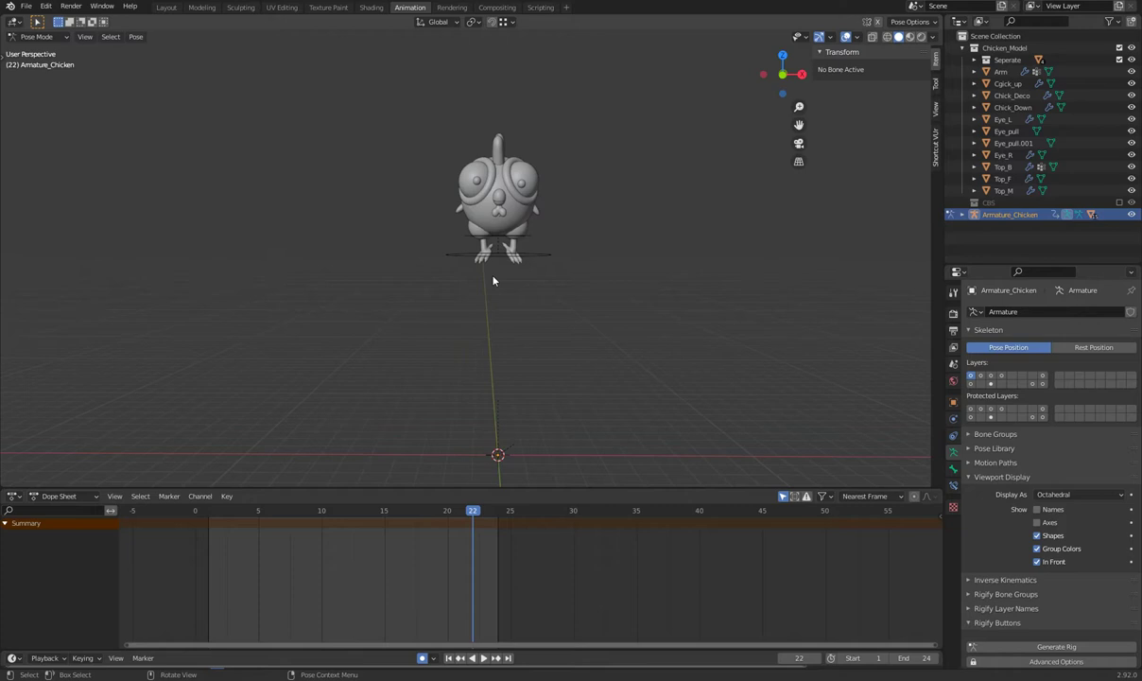
scroll(539, 238, up, 3)
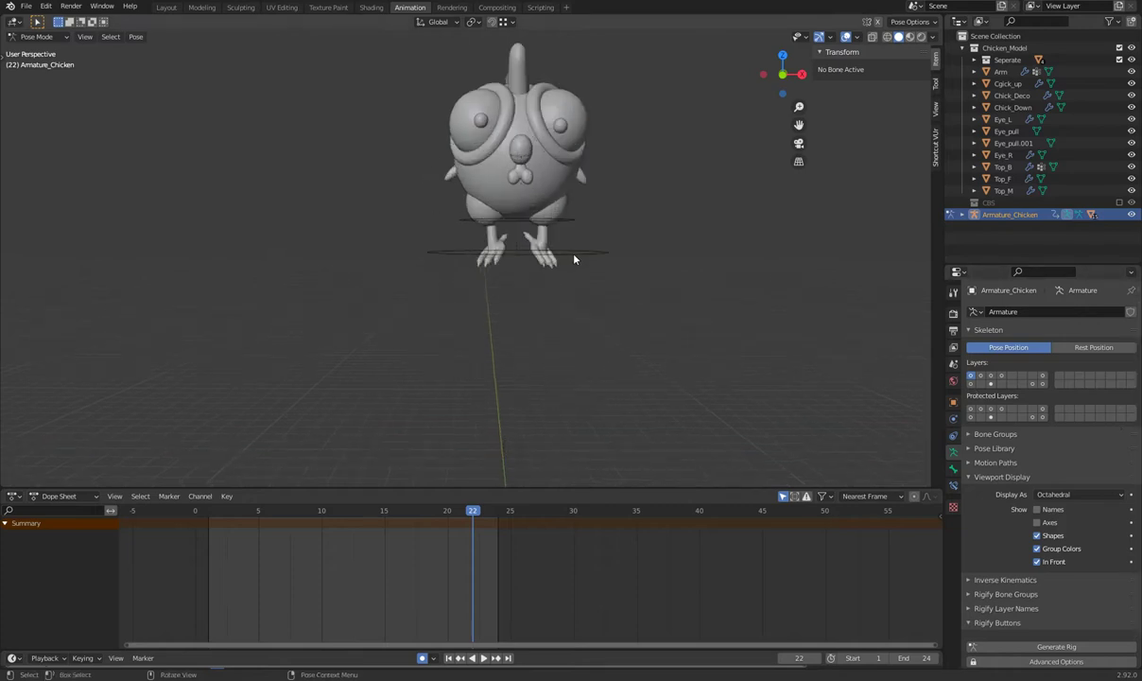
Step: Select the Root and Body_Scall bones, then L_leg and R_leg on the leg-control layer
click(541, 237)
click(566, 236)
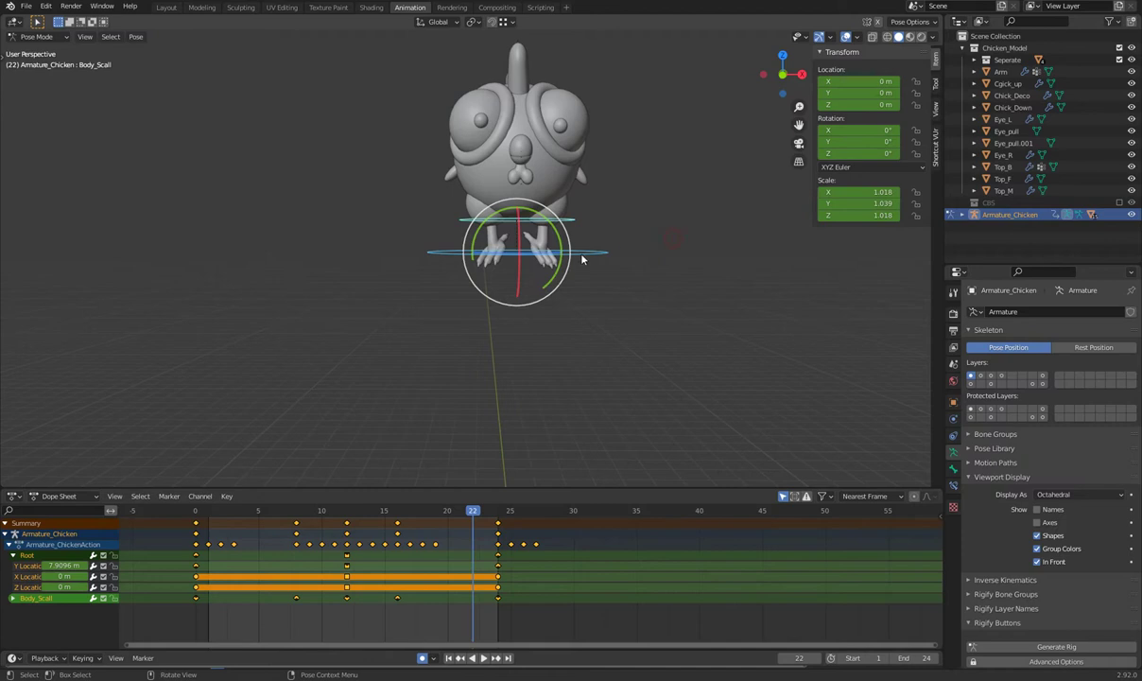
click(980, 375)
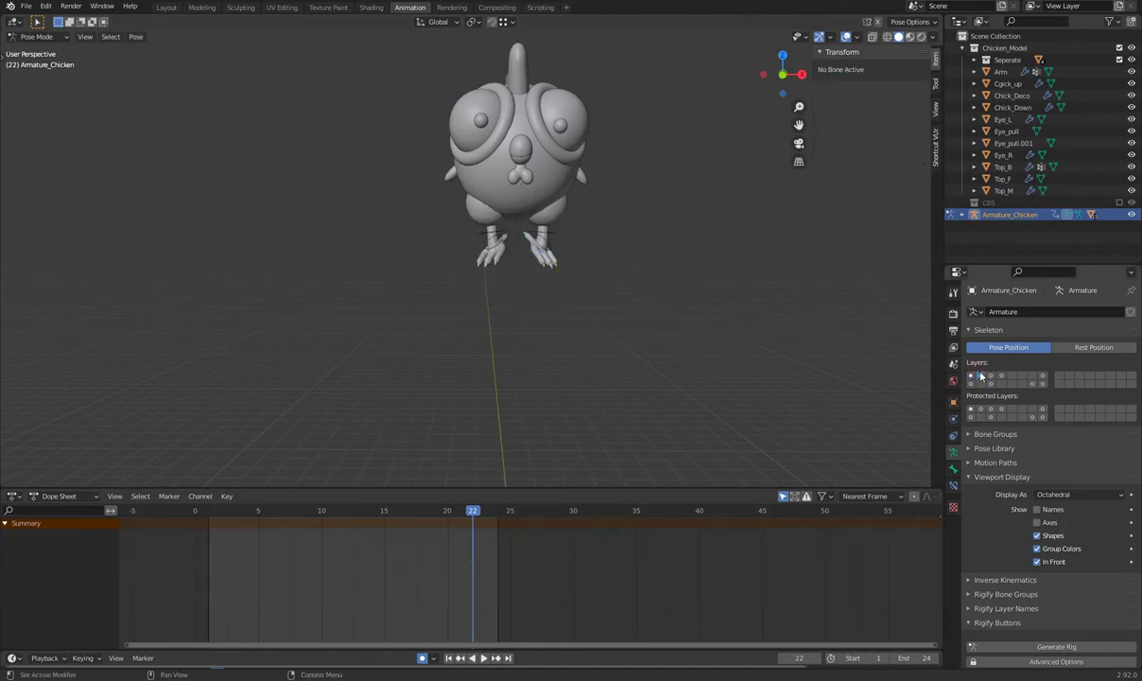
click(552, 237)
shift+click(487, 227)
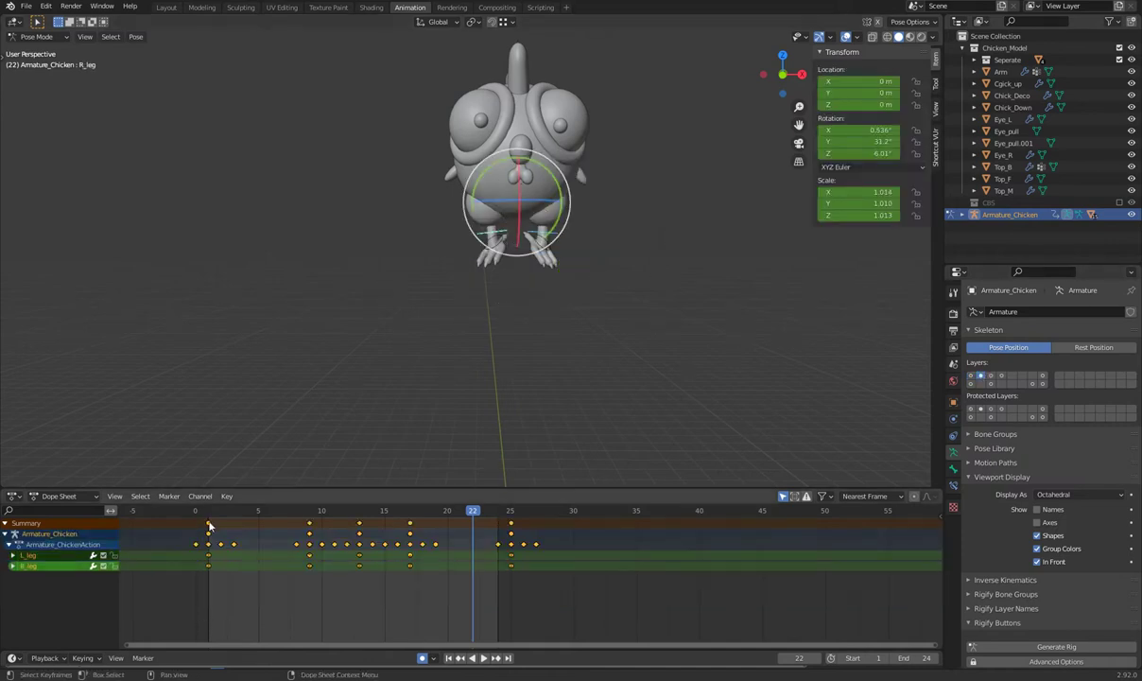
Step: Play the animation from the start, stop it, and box-select the leg keyframes
click(203, 515)
key(space)
key(Escape)
mouse_move(182, 522)
mouse_down()
mouse_move(540, 558)
mouse_move(496, 558)
mouse_up()
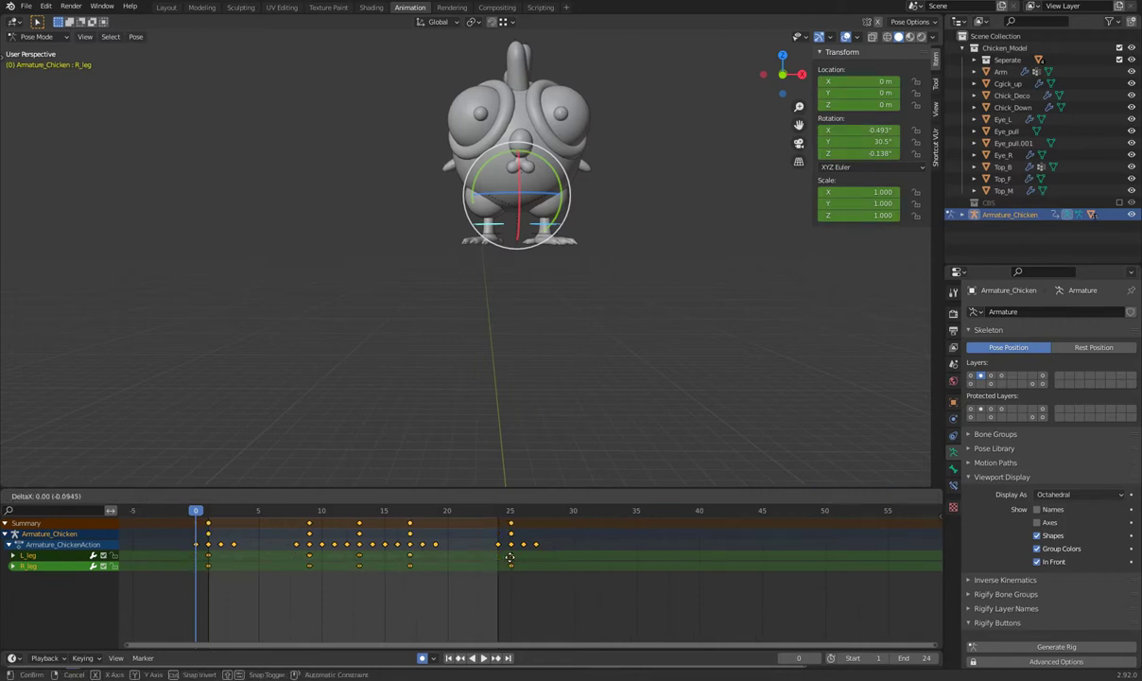
Step: Select L_Foot and R_Foot and try shifting their keys, cancelling the move
click(551, 238)
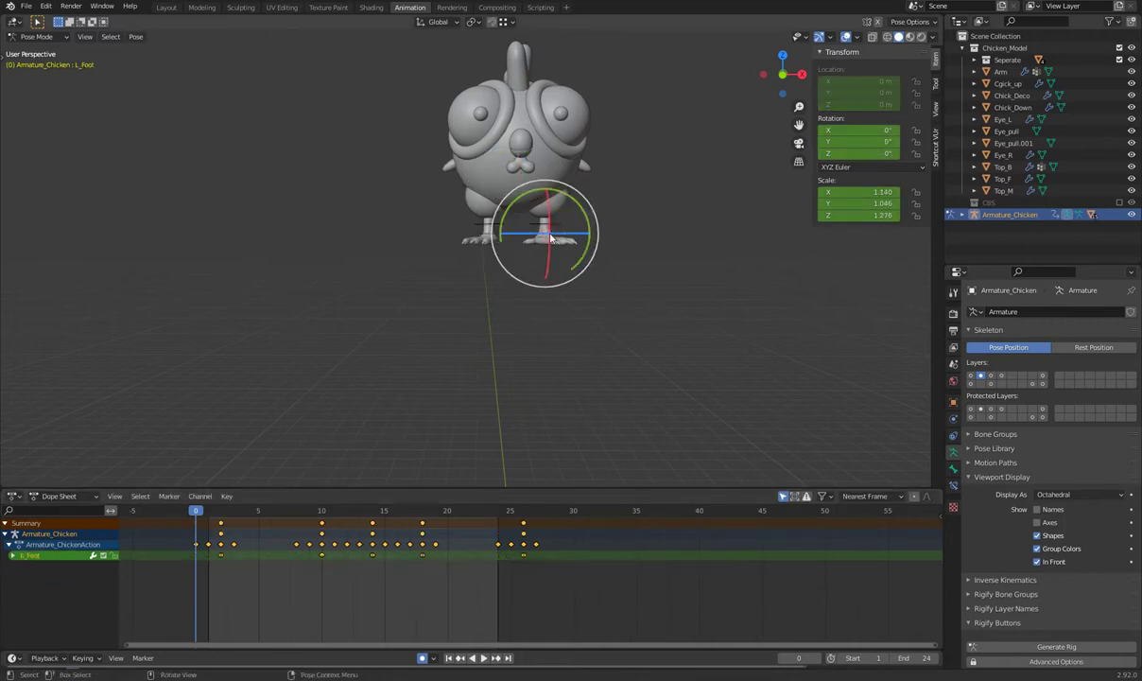
shift+click(488, 234)
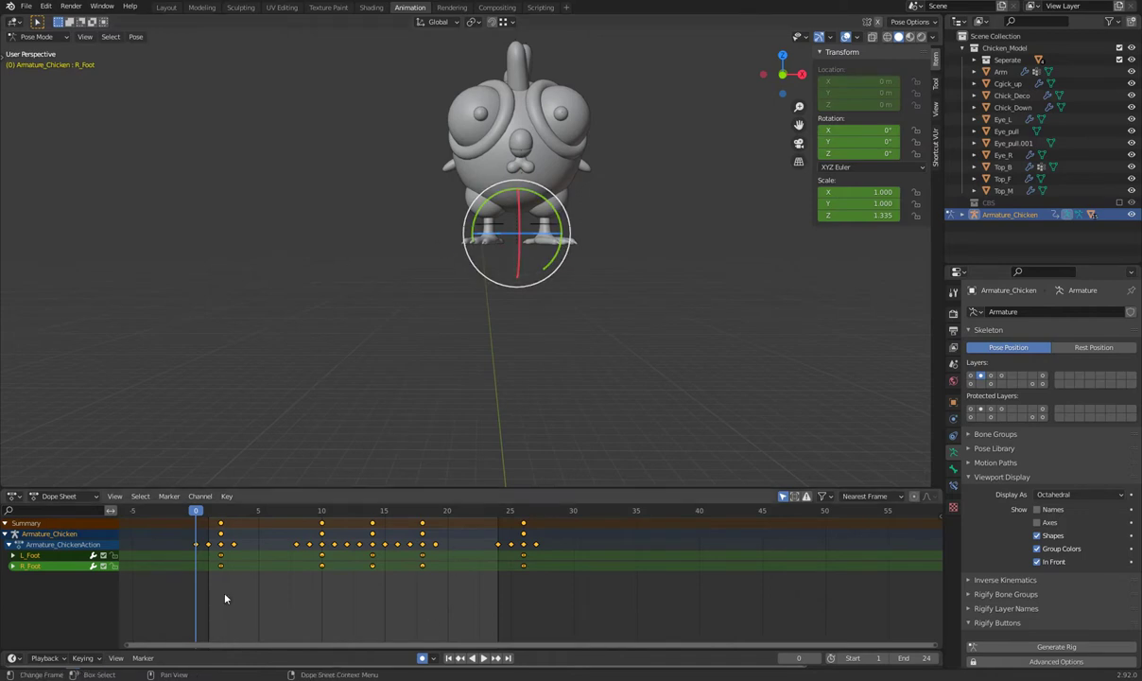
mouse_move(210, 591)
mouse_down()
mouse_move(549, 518)
mouse_move(498, 556)
mouse_up()
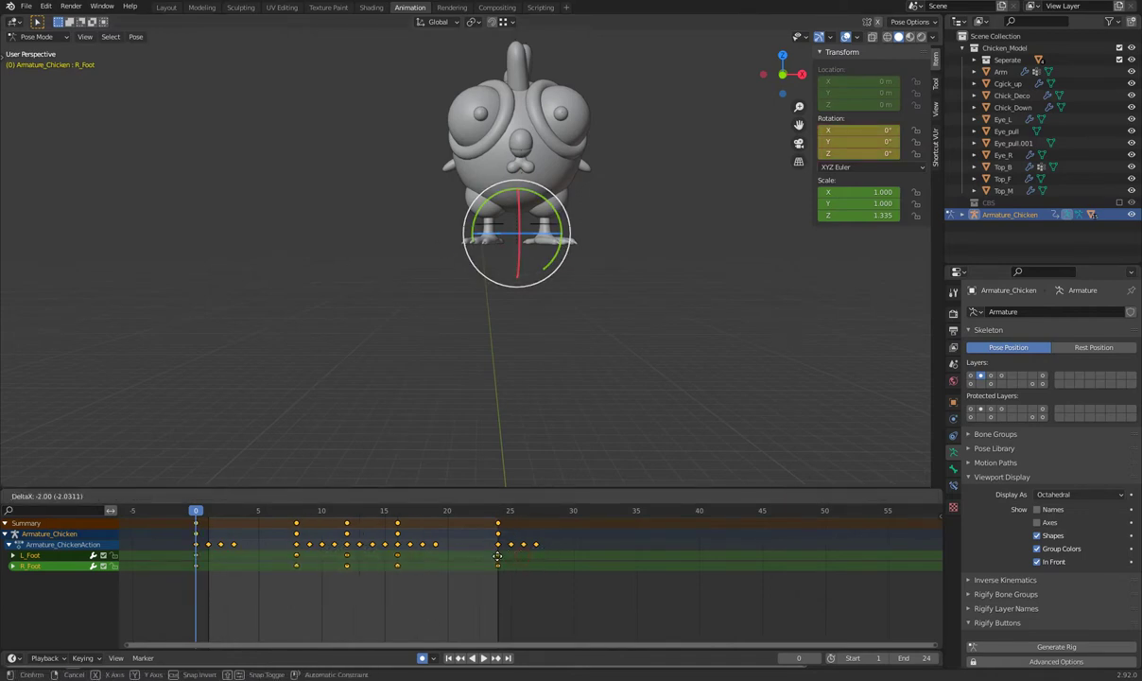
key(Escape)
Step: Play the chicken animation and stop it at frame 11, orbiting to keep the chicken in view
mouse_move(605, 282)
middle_down()
mouse_move(524, 297)
mouse_move(571, 370)
middle_up()
key(space)
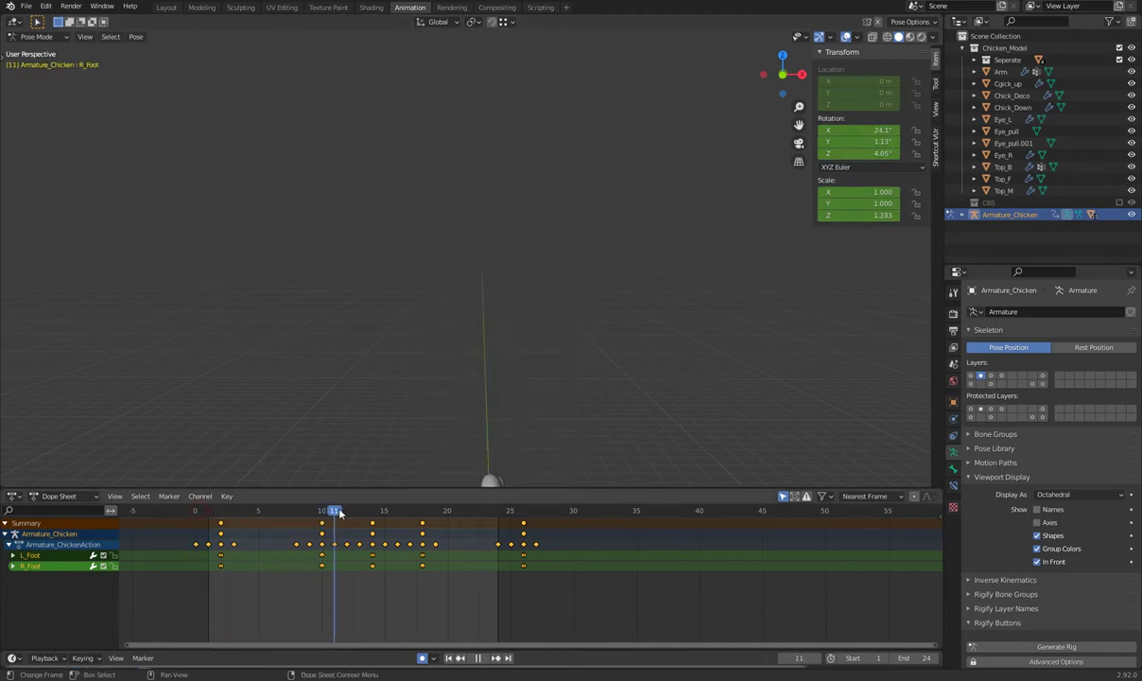
key(space)
mouse_move(577, 397)
middle_down()
mouse_move(572, 425)
mouse_move(525, 268)
middle_up()
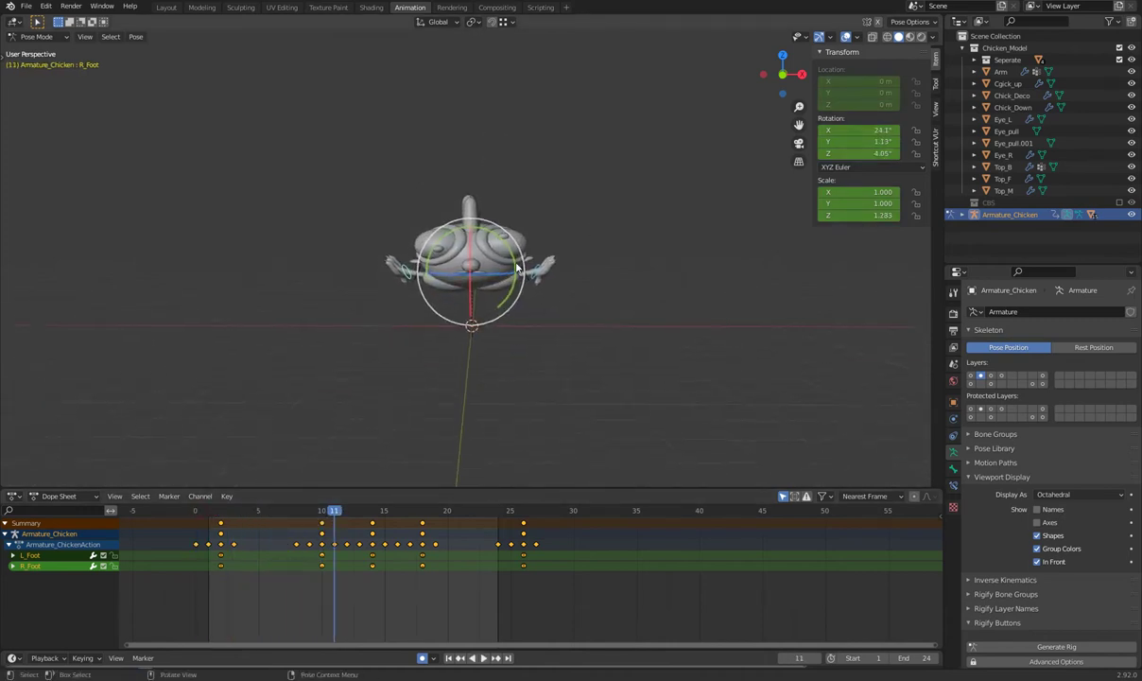
scroll(455, 272, up, 3)
click(990, 384)
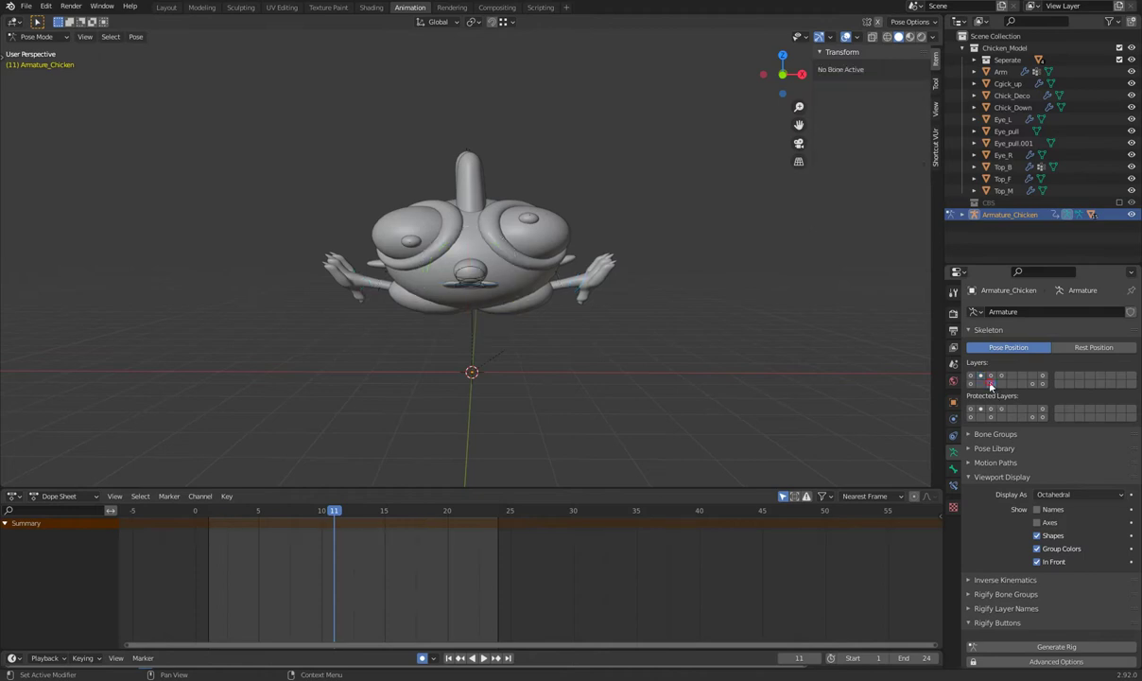
Step: Select the Cjick_Deco bone and all its keyframes, then preview playback up to frame 11
click(481, 291)
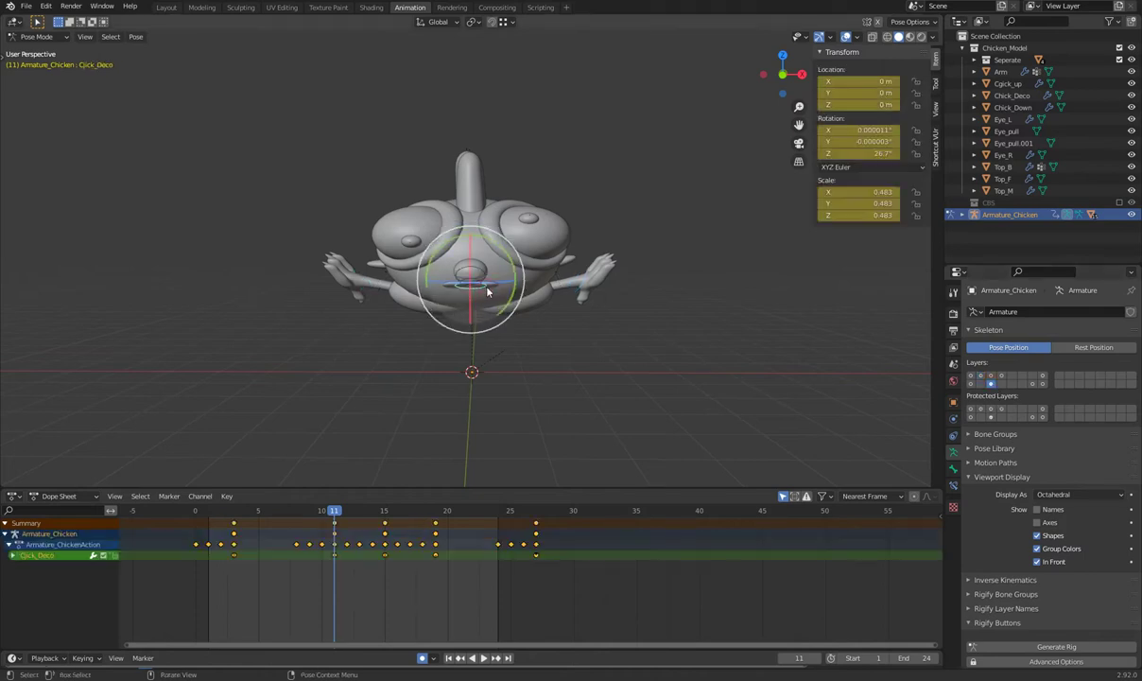
drag(499, 529, 197, 556)
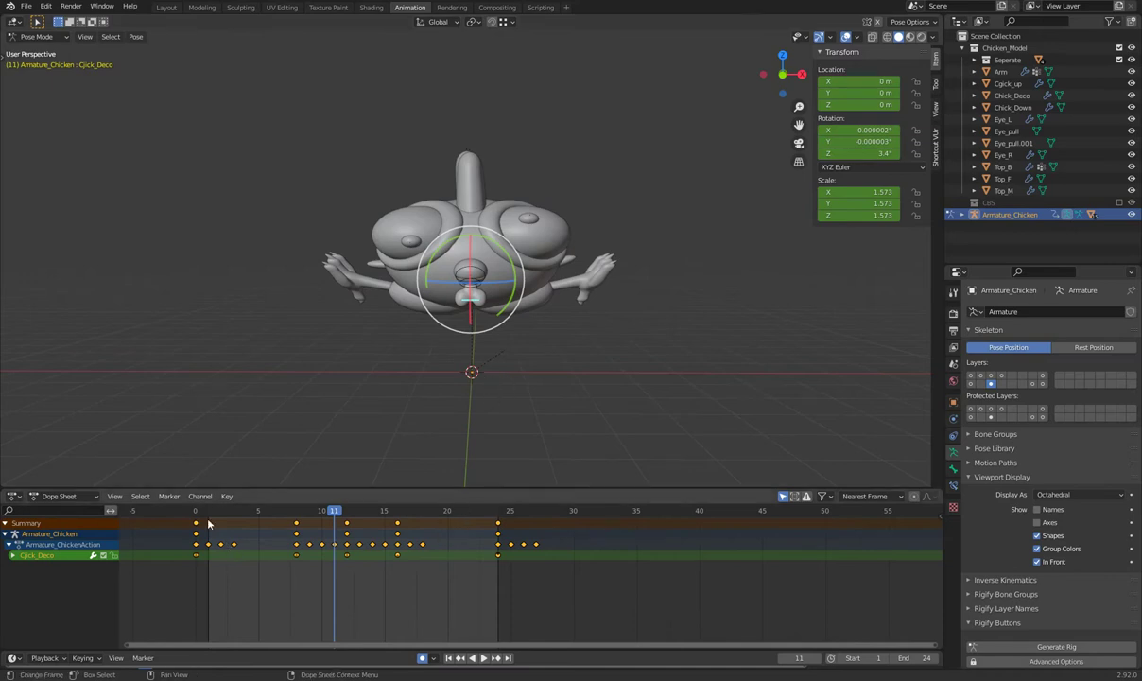
click(196, 511)
key(space)
mouse_move(216, 515)
mouse_down()
mouse_move(369, 525)
mouse_move(347, 527)
mouse_up()
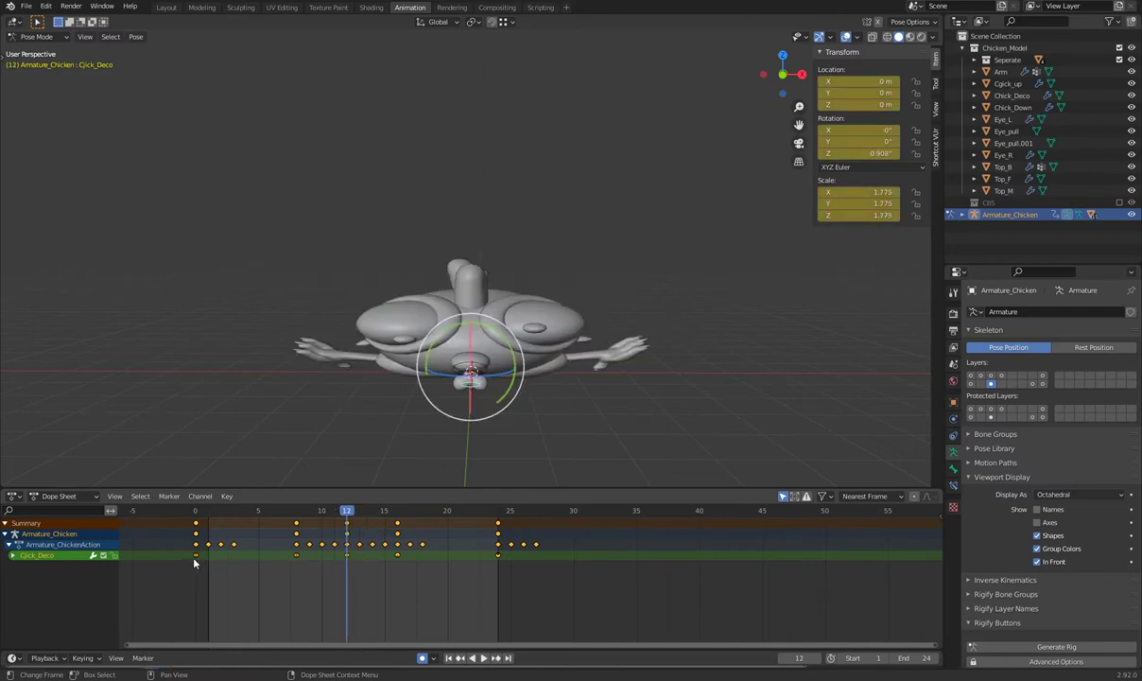
Step: Move the Cjick_Deco keyframes three frames later, scrub the new timing, and play
drag(194, 557, 233, 557)
mouse_move(364, 508)
mouse_down()
mouse_move(321, 526)
mouse_move(232, 526)
mouse_move(334, 528)
mouse_move(294, 533)
mouse_move(361, 536)
mouse_move(333, 537)
mouse_move(384, 552)
mouse_move(323, 556)
mouse_move(365, 560)
mouse_move(347, 561)
mouse_move(434, 558)
mouse_up()
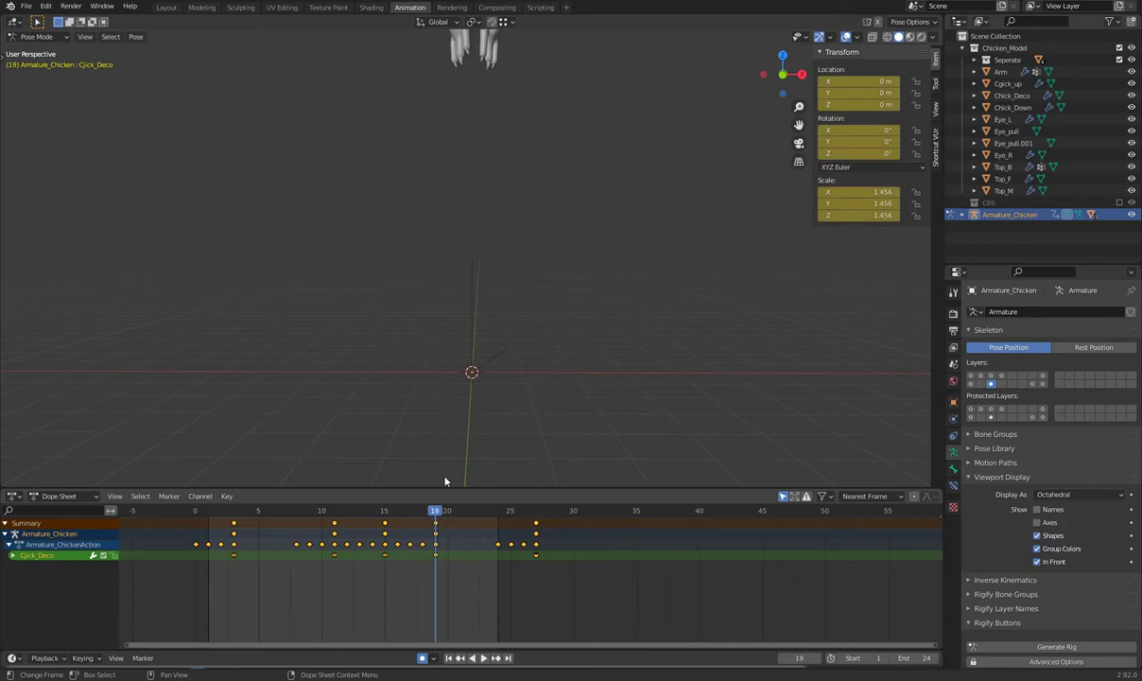
key(space)
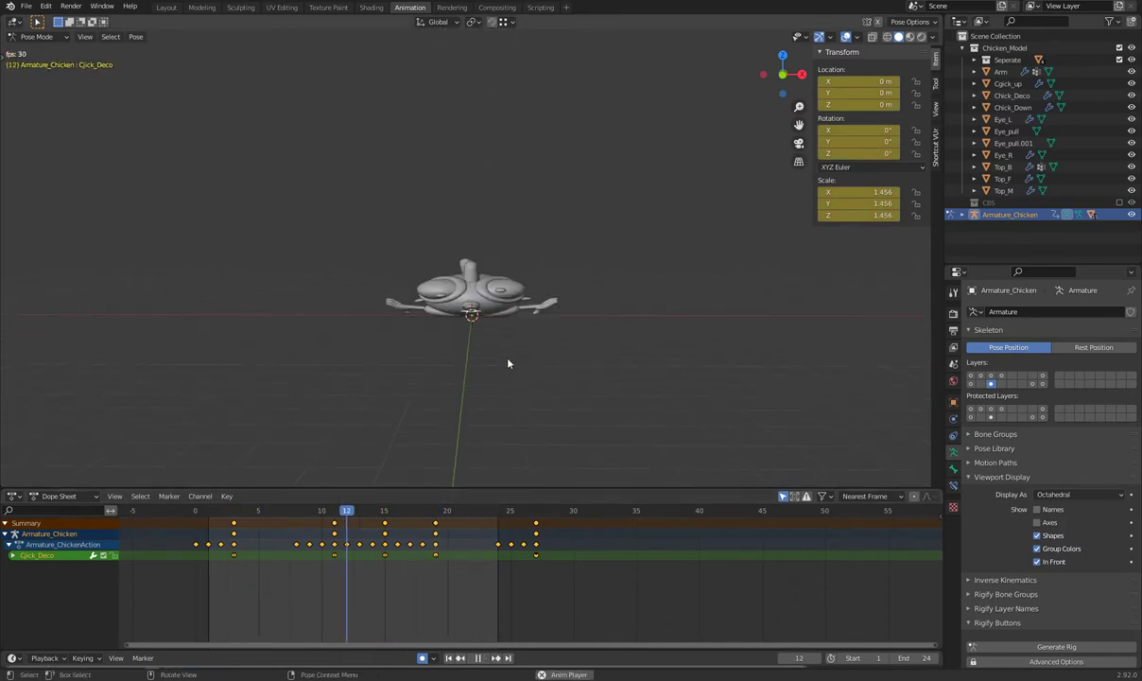
Step: Replay the animation, stopping at frame 20, then clear the bone selection and zoom in
key(space)
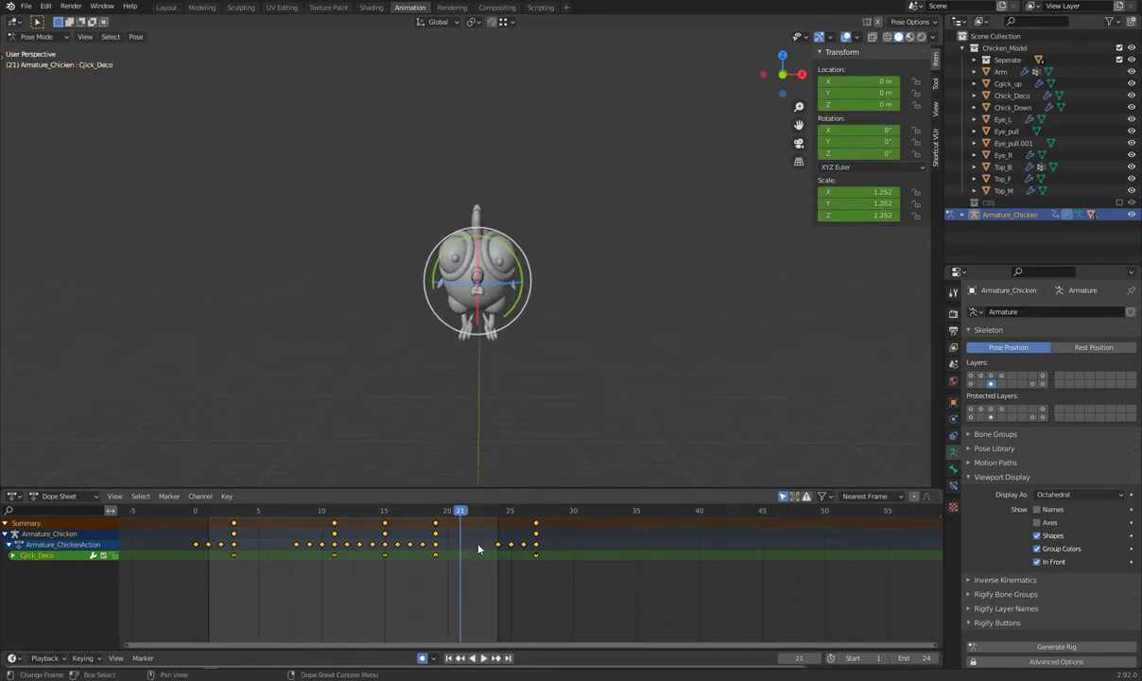
key(space)
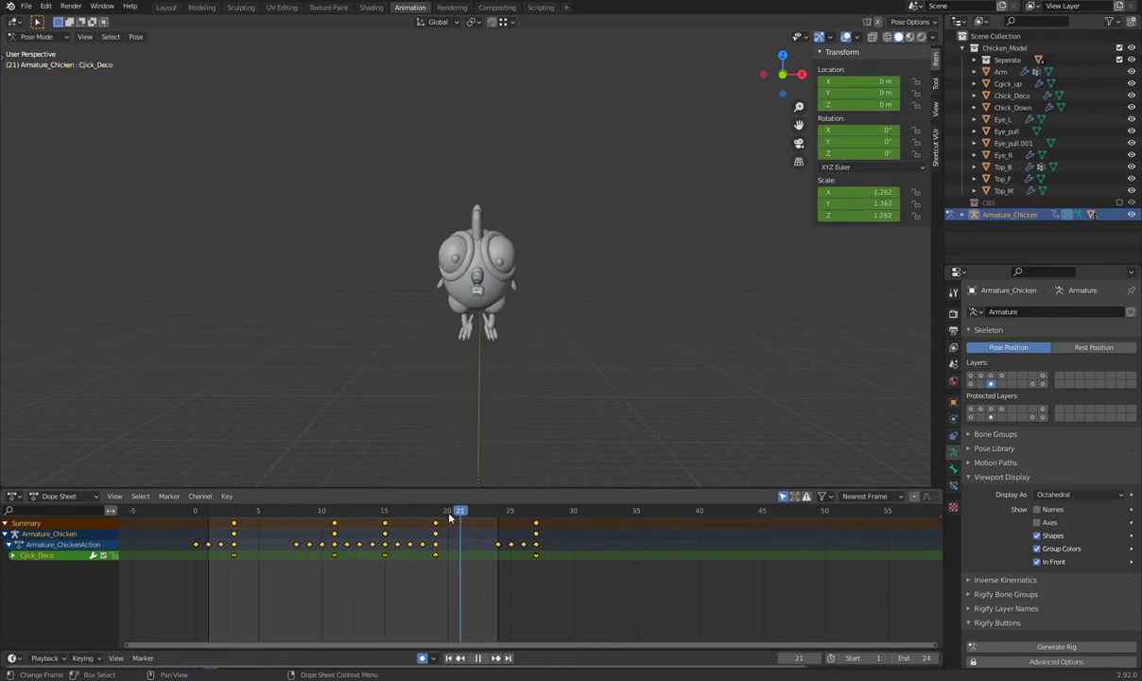
key(space)
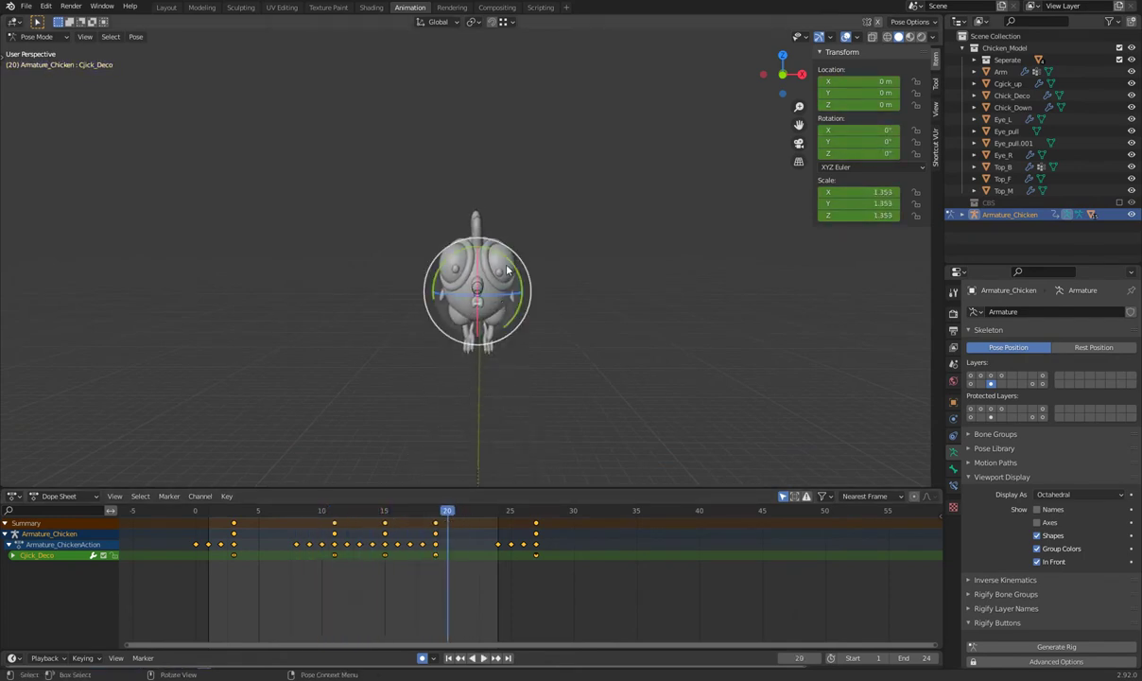
click(499, 277)
scroll(498, 319, up, 2)
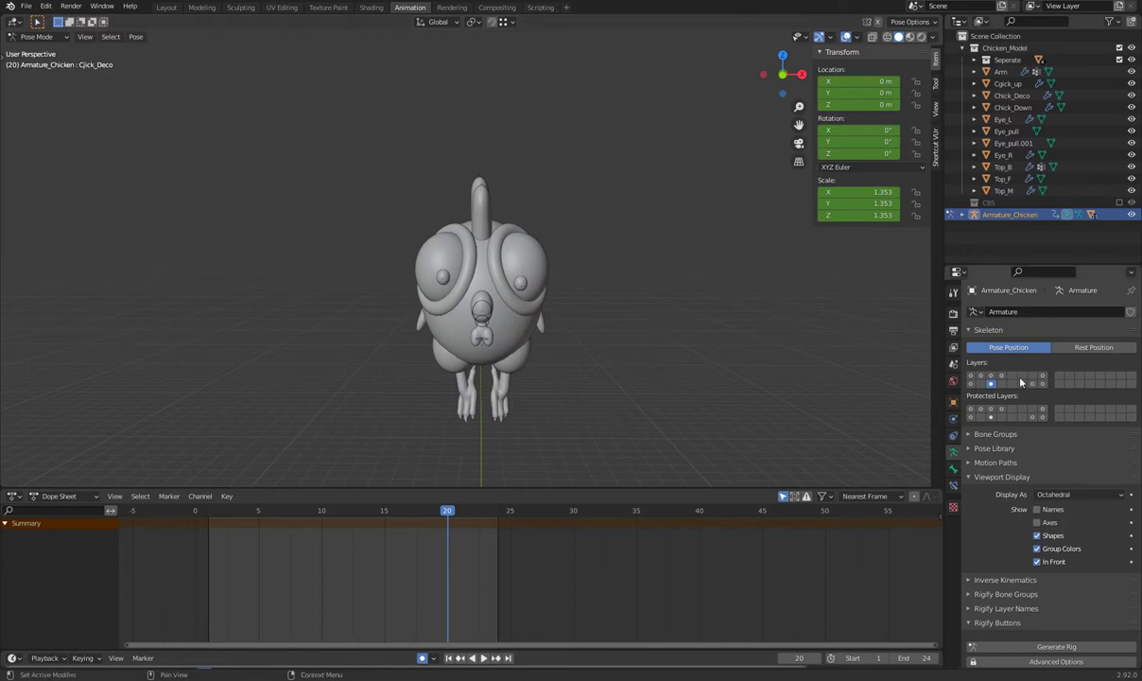
Step: Show the eye-control layer, select L_Eye and R_Eye, and scrub their keys to frame 2
click(971, 383)
click(551, 299)
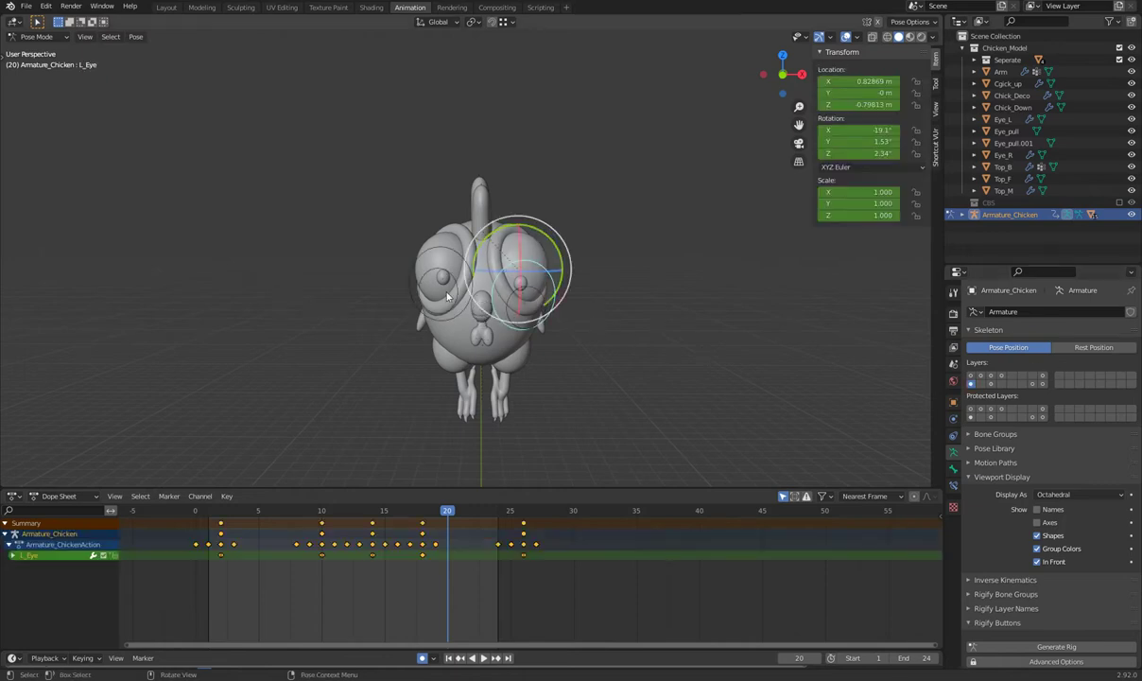
shift+click(439, 282)
mouse_move(209, 558)
mouse_down()
mouse_move(234, 524)
mouse_move(244, 526)
mouse_move(220, 528)
mouse_move(256, 530)
mouse_move(204, 534)
mouse_move(257, 534)
mouse_move(197, 534)
mouse_move(328, 537)
mouse_move(238, 539)
mouse_move(316, 550)
mouse_move(219, 552)
mouse_move(330, 560)
mouse_move(208, 561)
mouse_move(272, 560)
mouse_move(219, 560)
mouse_move(246, 560)
mouse_up()
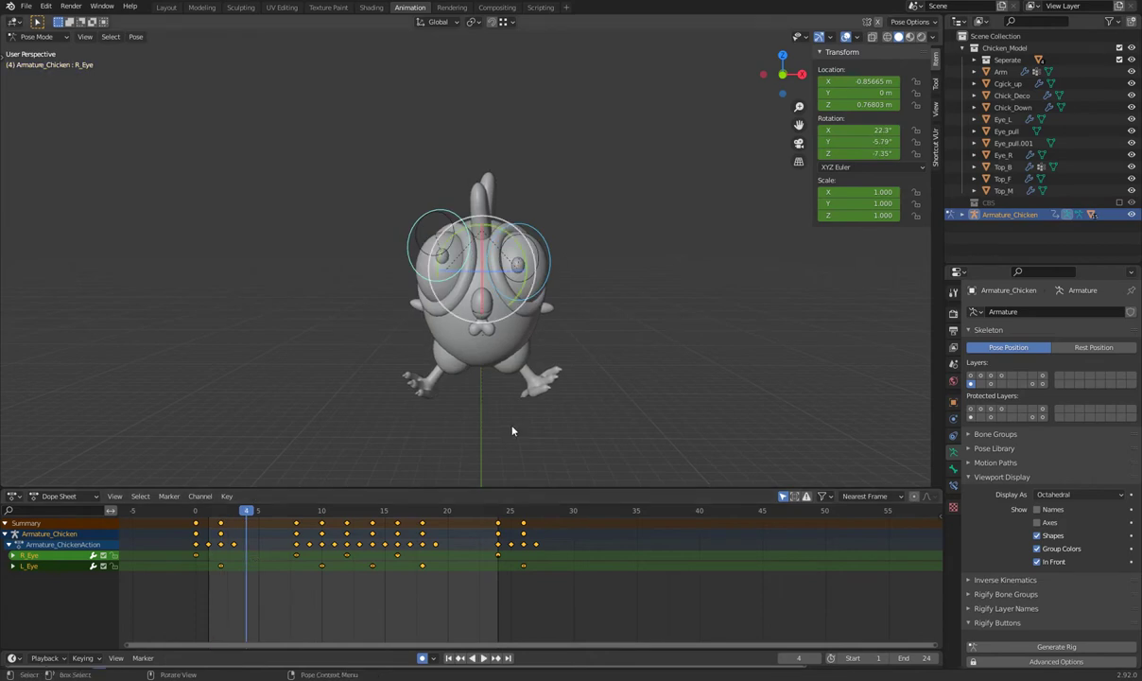
drag(336, 515, 220, 515)
Step: Check the R_Eye keyframes from frame 0, then select the R_Eye_T target bone
click(647, 316)
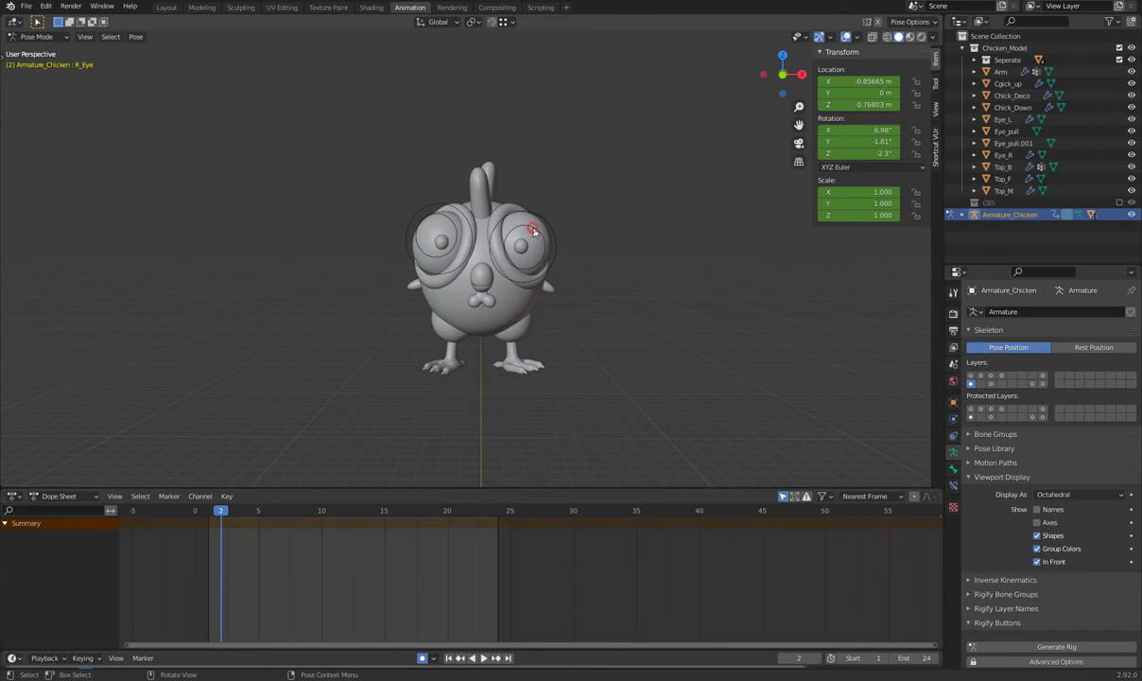
click(533, 231)
click(444, 241)
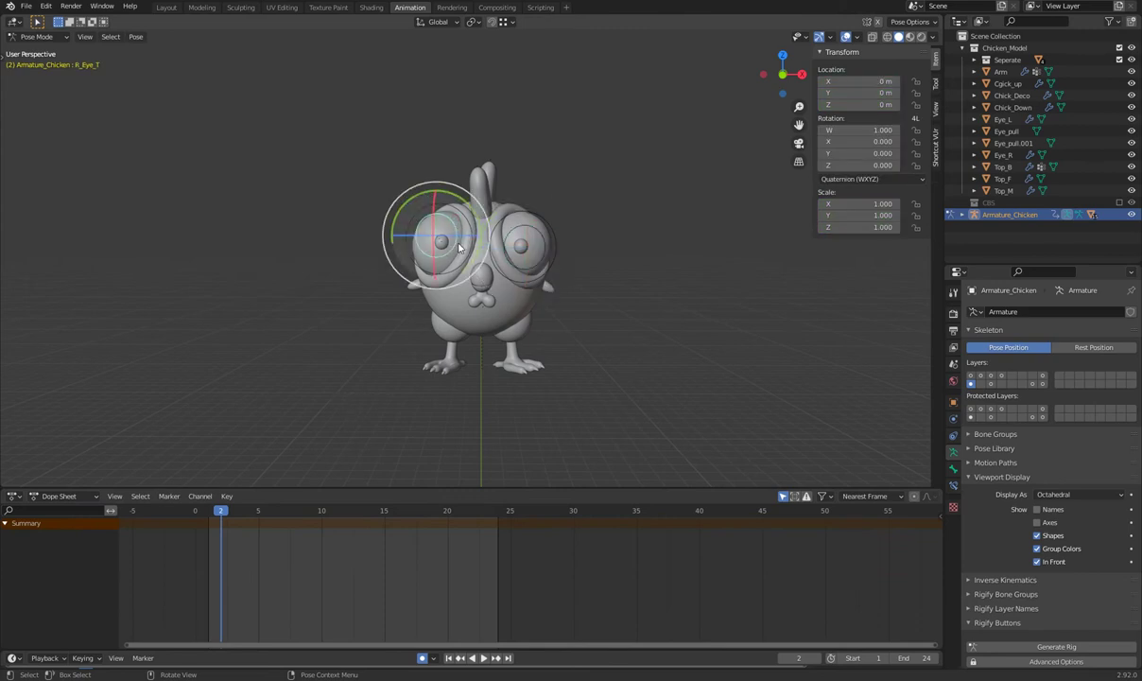
click(458, 248)
drag(224, 513, 197, 516)
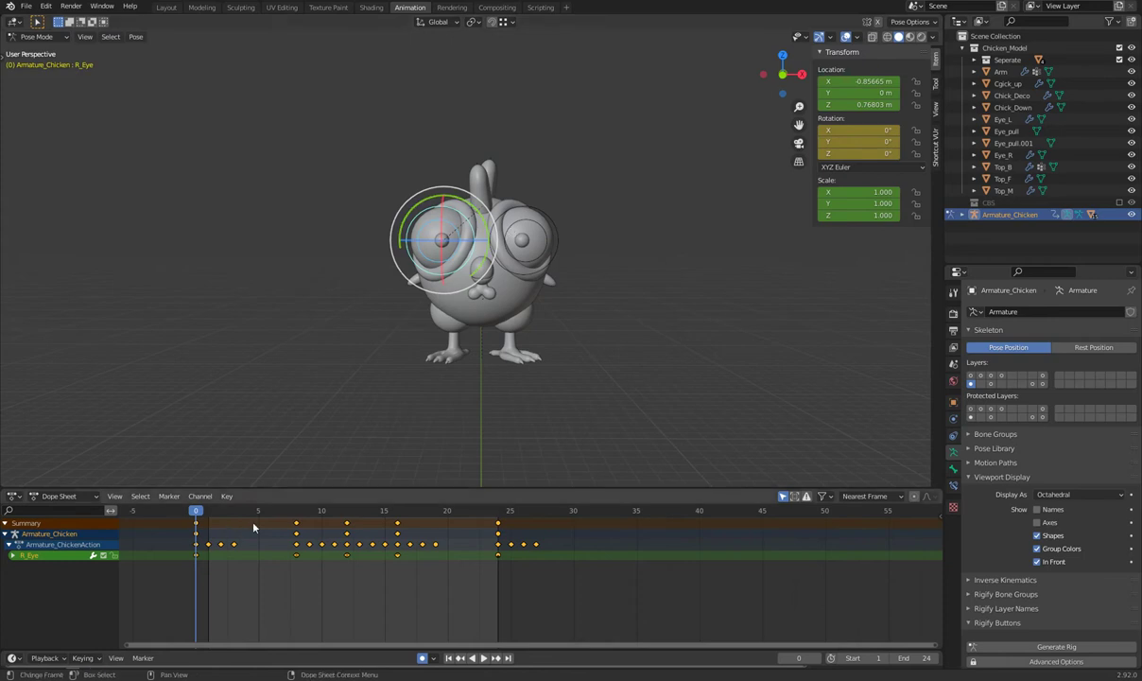
key(space)
click(436, 362)
click(456, 348)
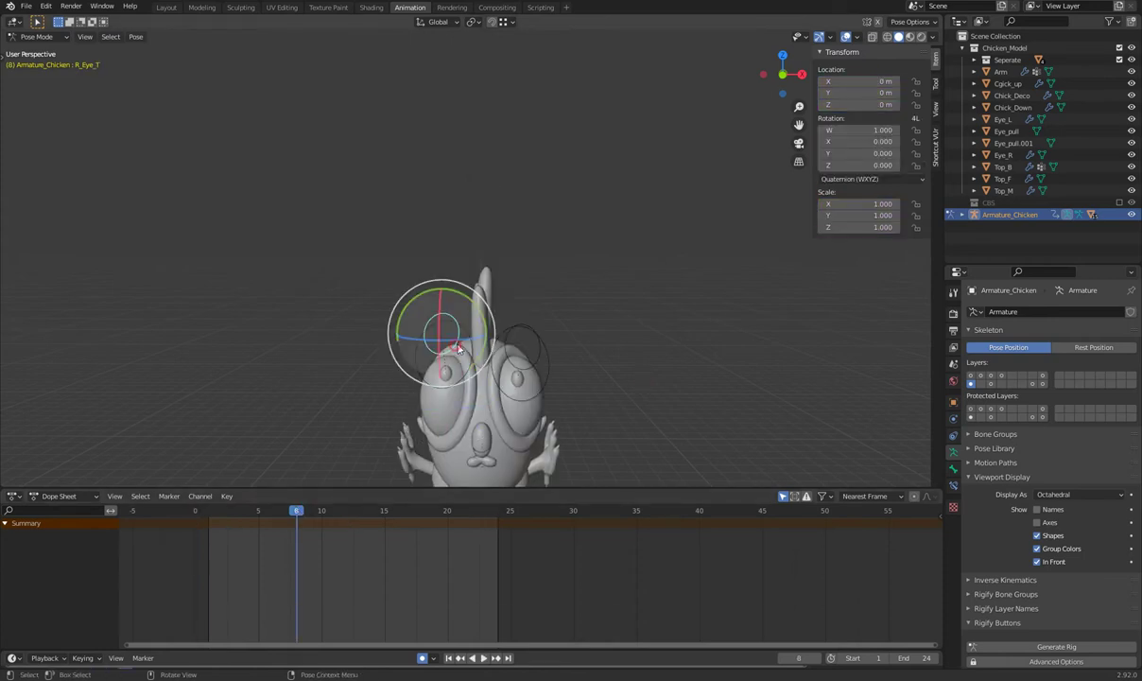
middle_drag(546, 323, 552, 378)
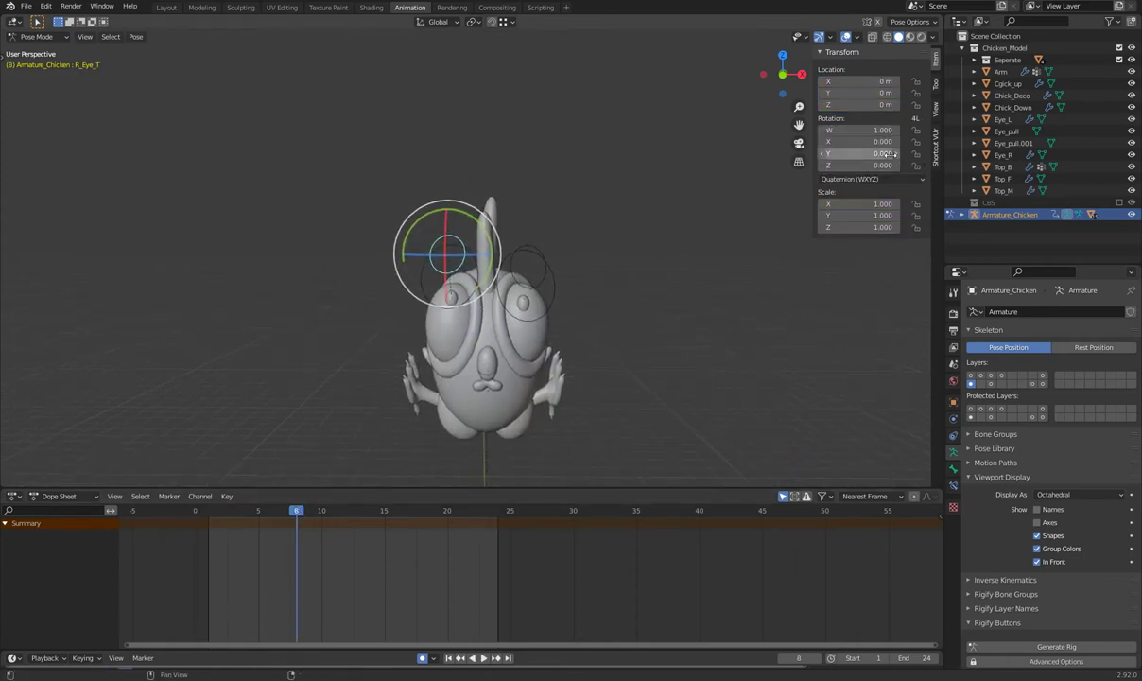
Step: Insert R_Eye_T scale keyframes at frame 0 and duplicate them to span frames 12–24
right_click(852, 202)
click(848, 201)
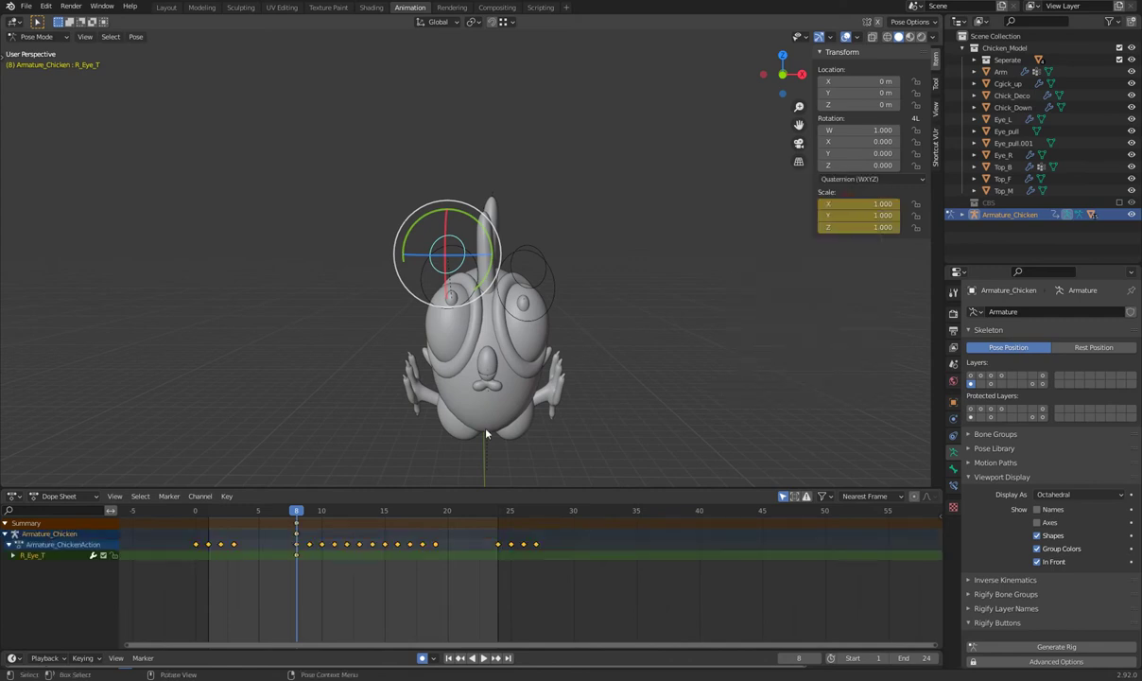
drag(297, 559, 195, 563)
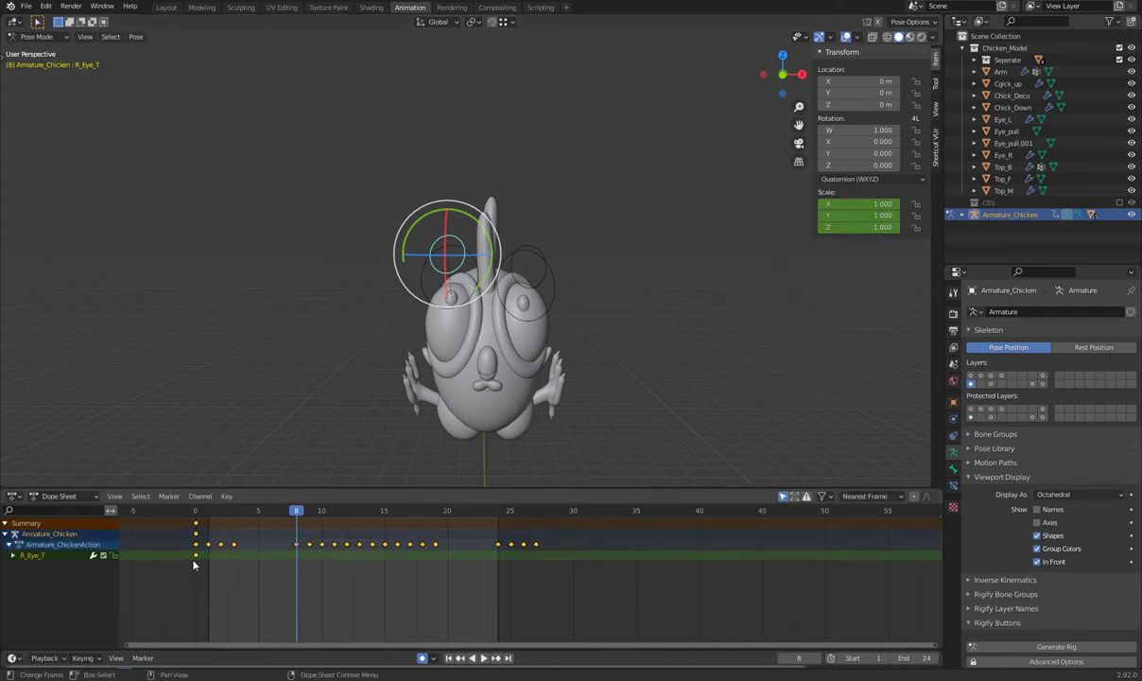
key(shift+d)
click(354, 563)
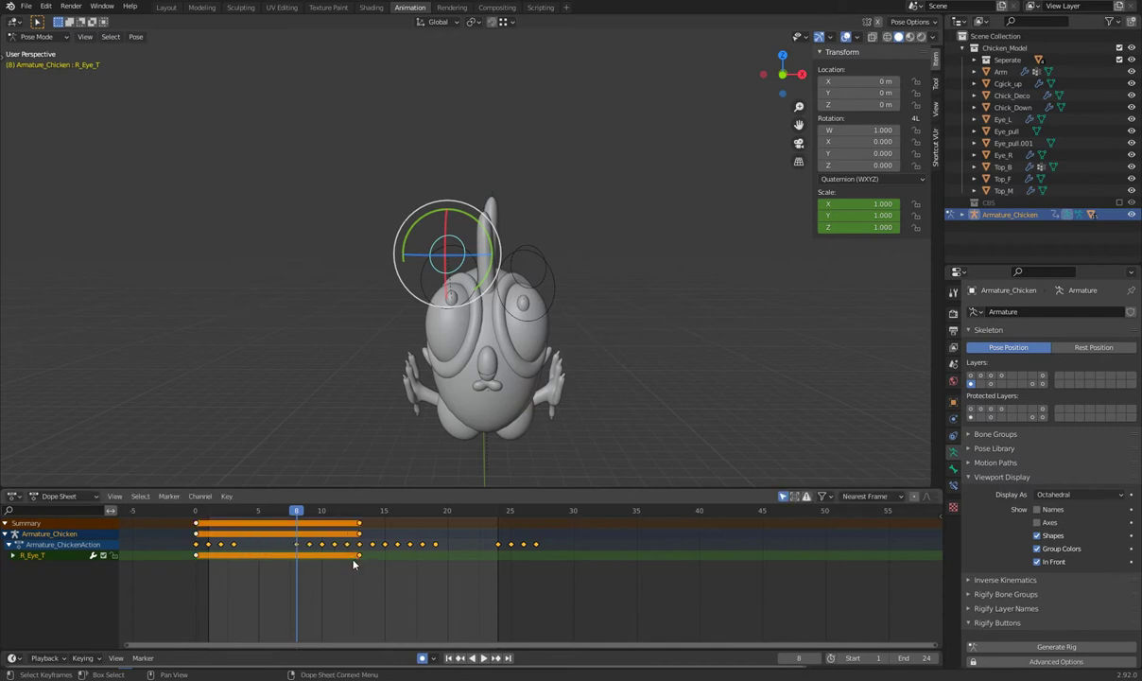
drag(347, 558, 497, 557)
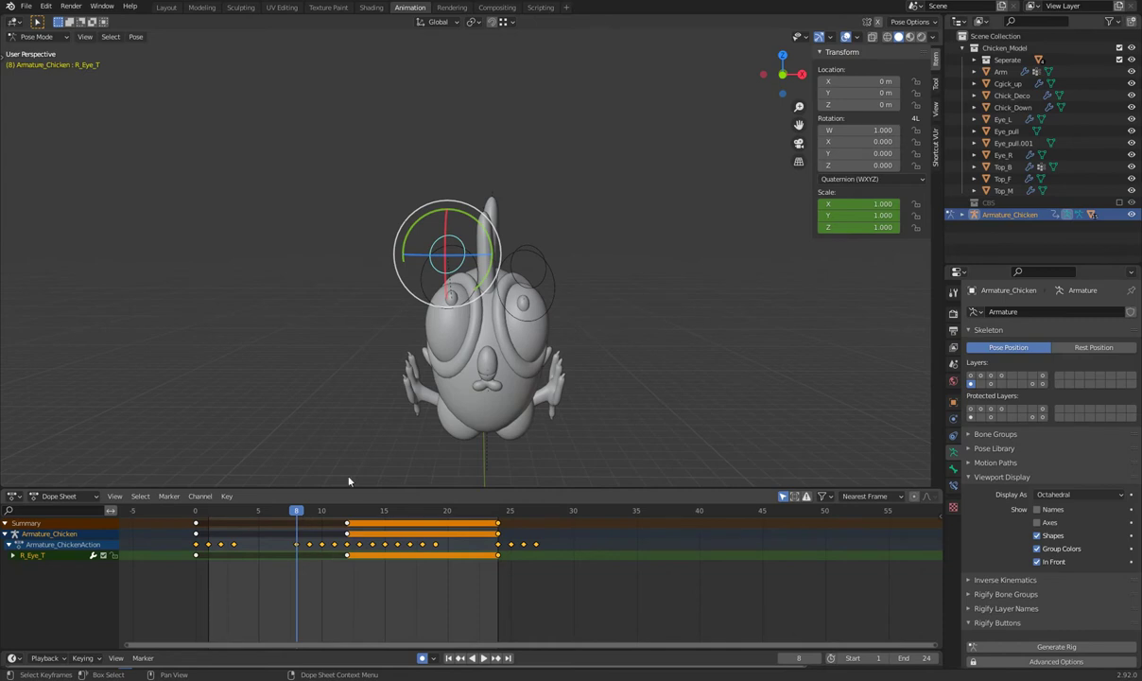
Step: Scale R_Eye_T to 0.893, then to 1.216 at frame 8, and select R_Eye
key(s)
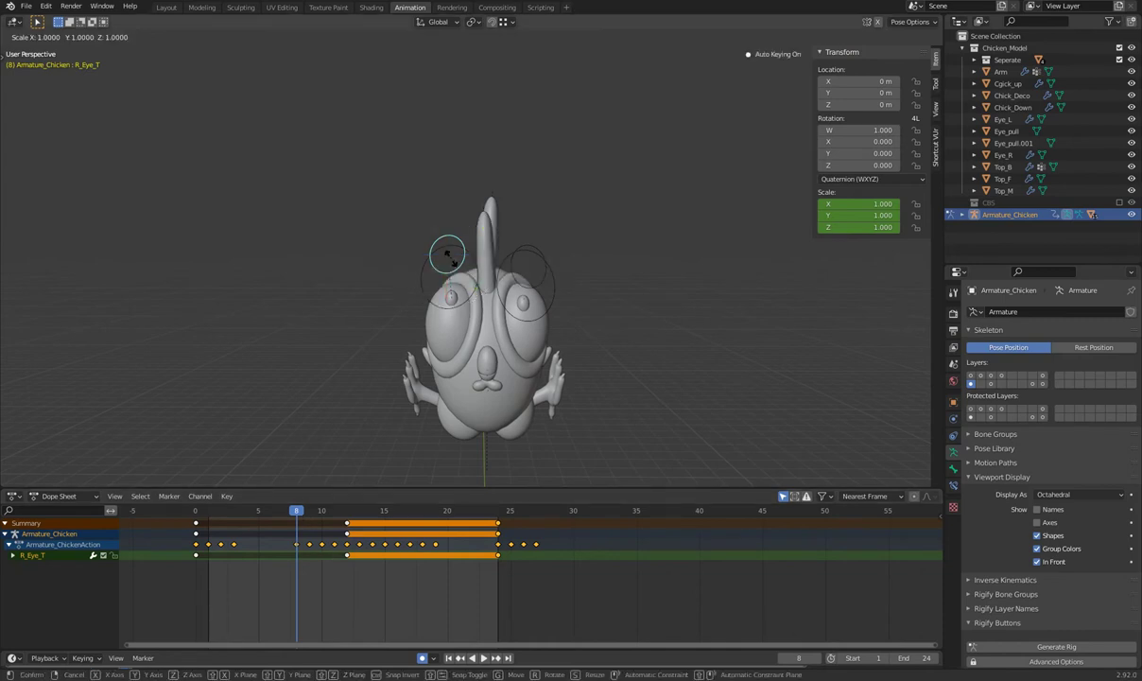
click(454, 256)
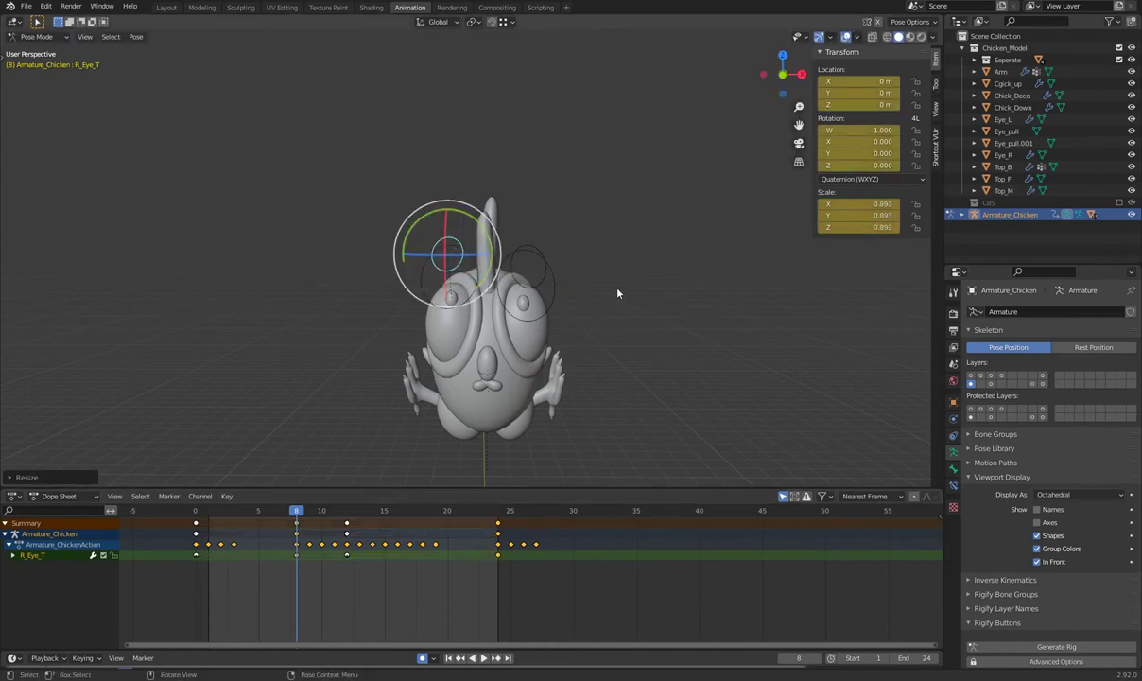
click(586, 274)
click(454, 269)
key(s)
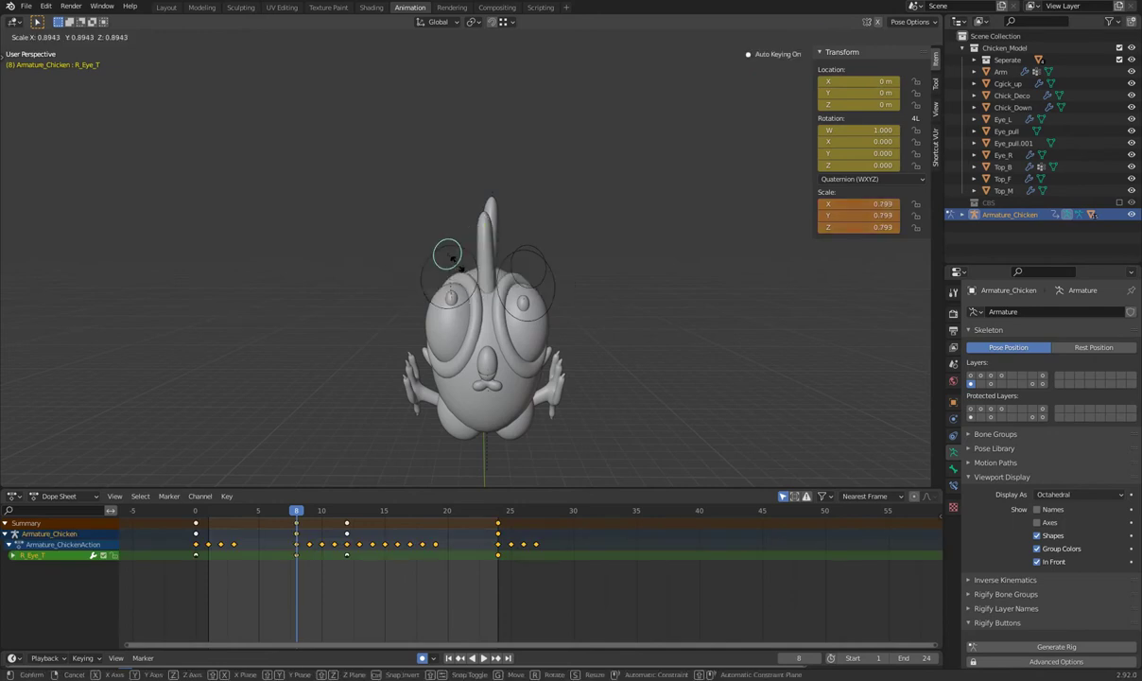
click(599, 357)
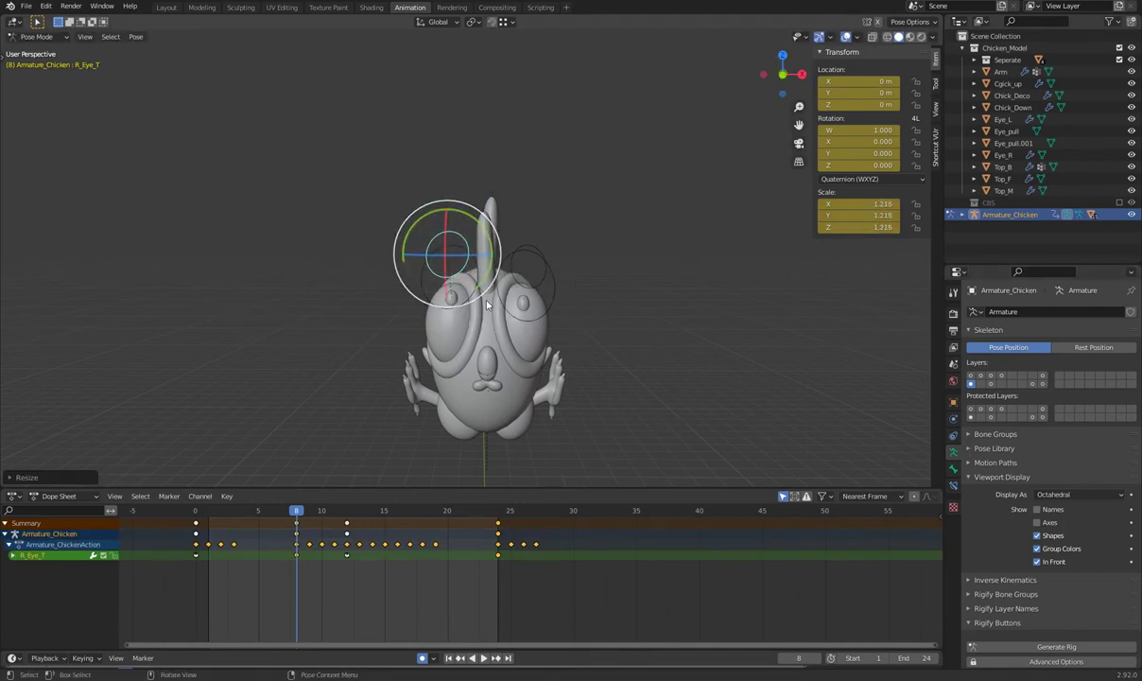
click(452, 299)
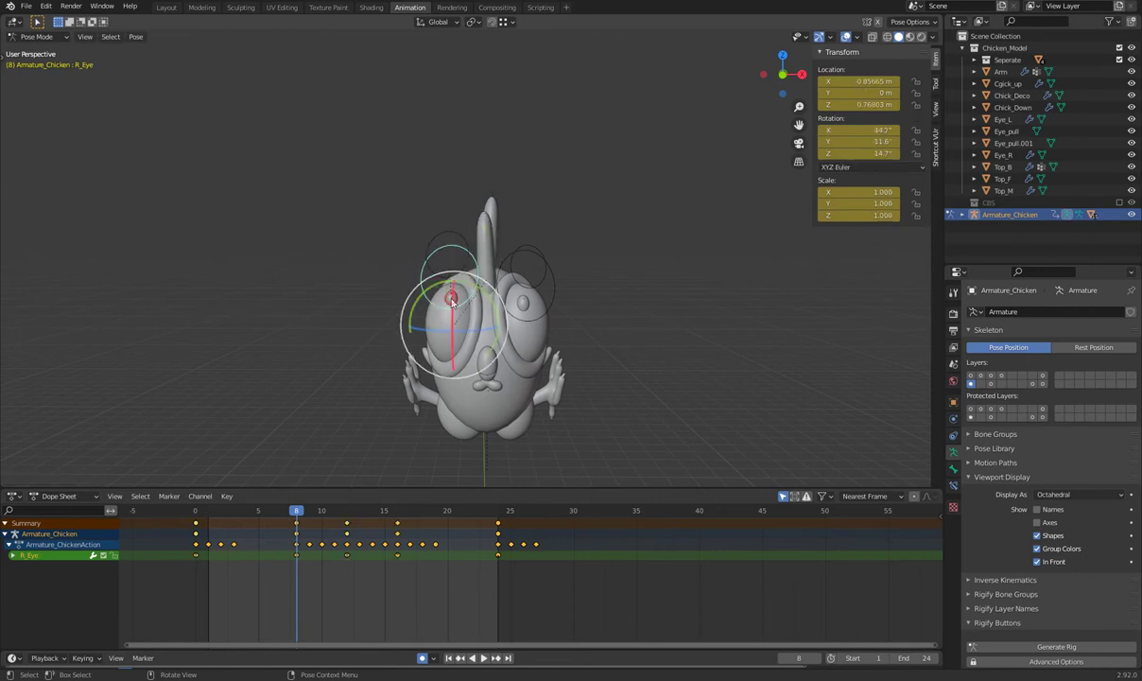
Step: Inspect R_Eye's Track To and Limit Location constraints, then show a different armature layer
click(953, 471)
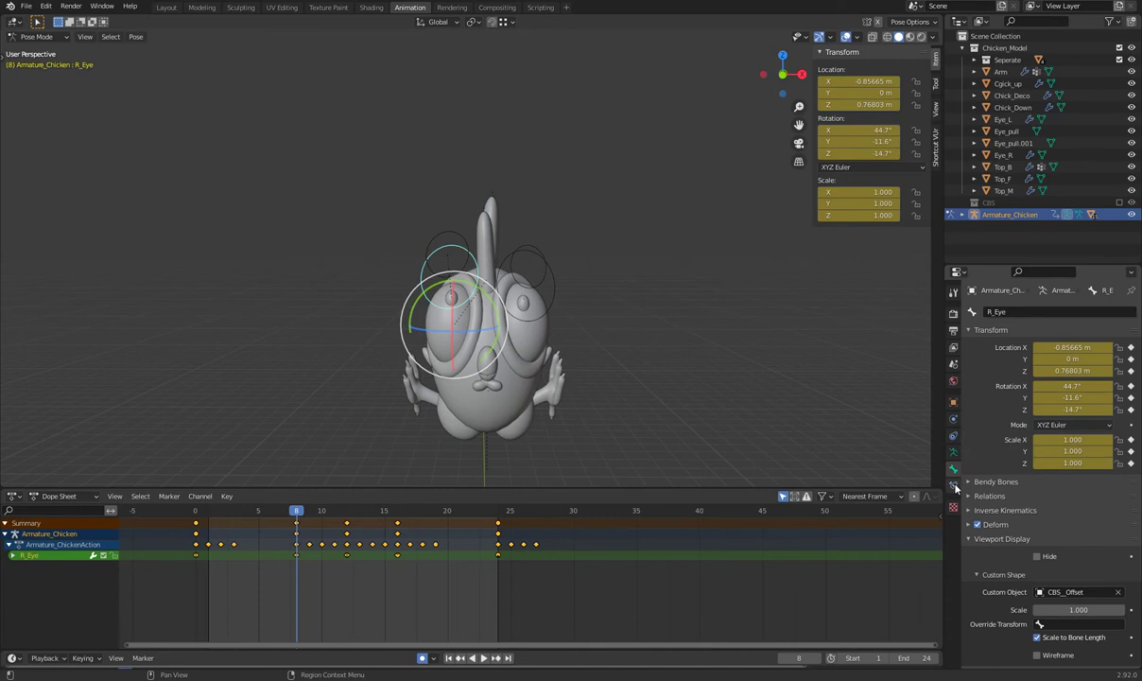
click(954, 485)
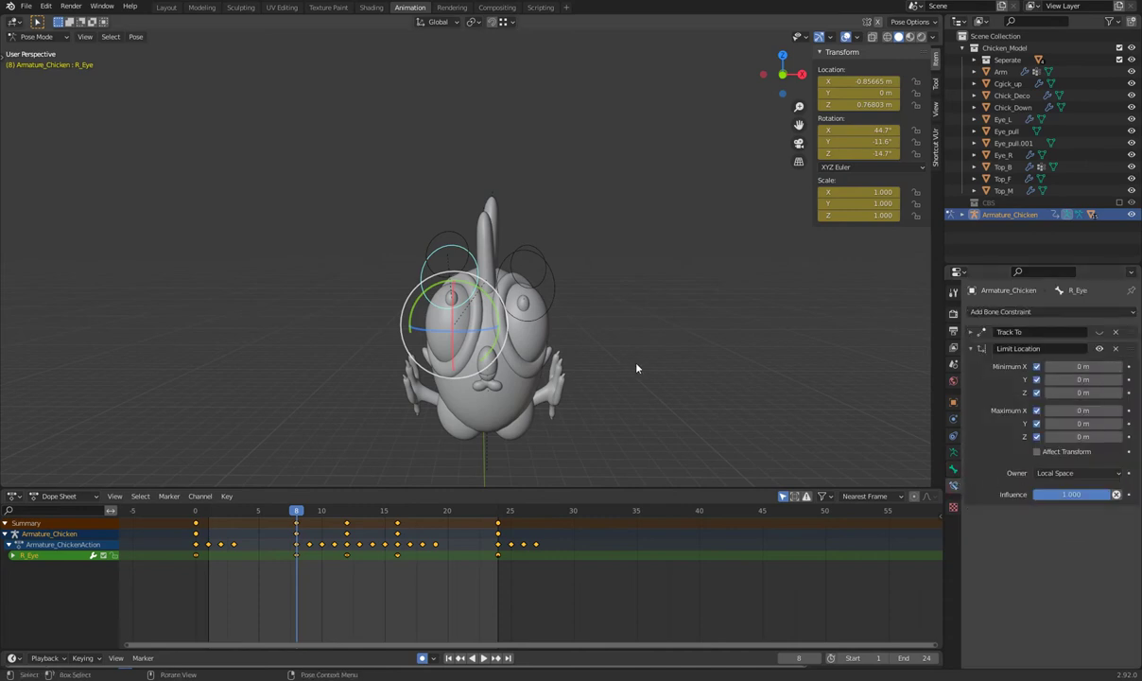
click(681, 366)
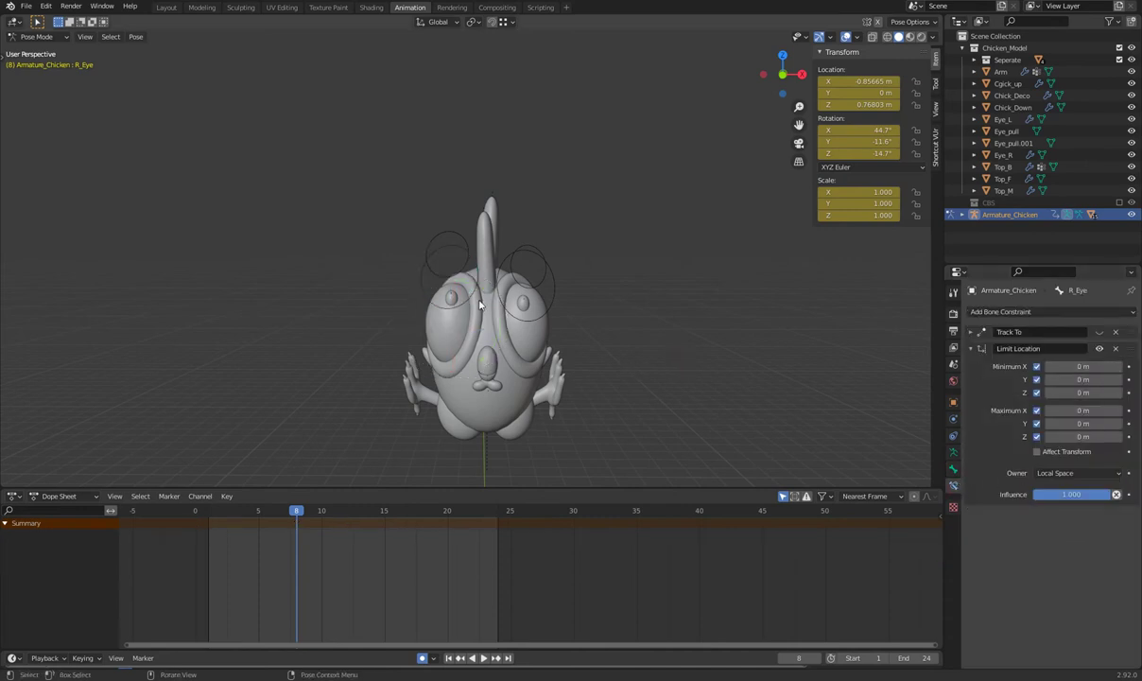
click(953, 452)
click(1043, 384)
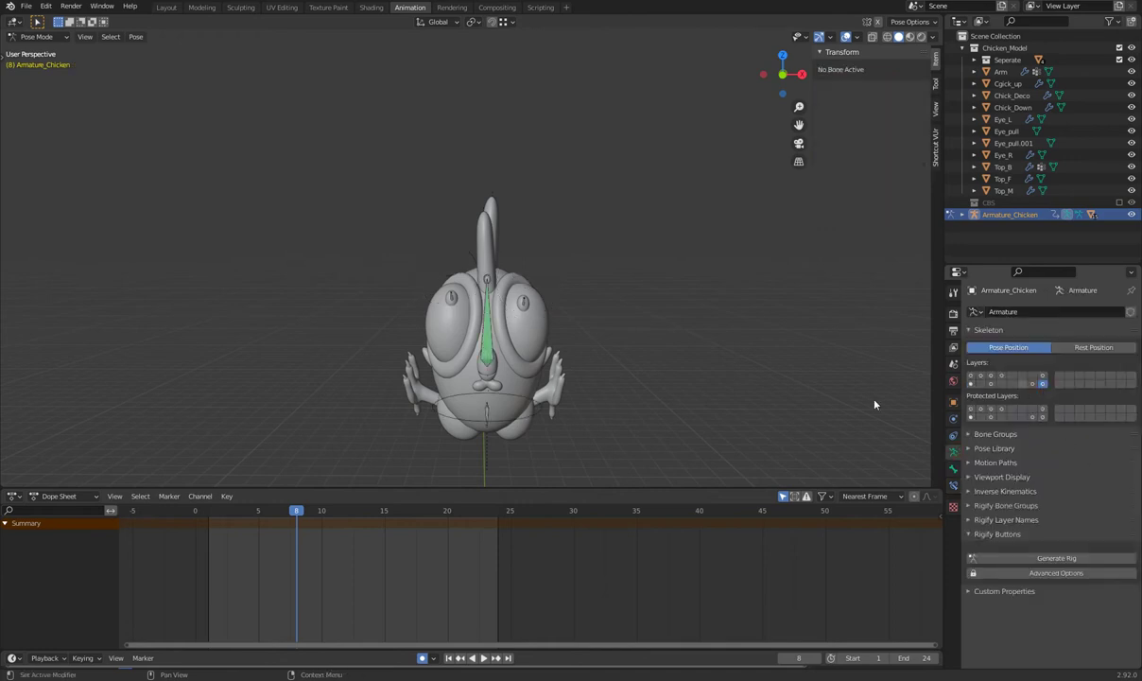
Step: Turn on the root, eye and spine armature layers together so all control bones show
click(1032, 384)
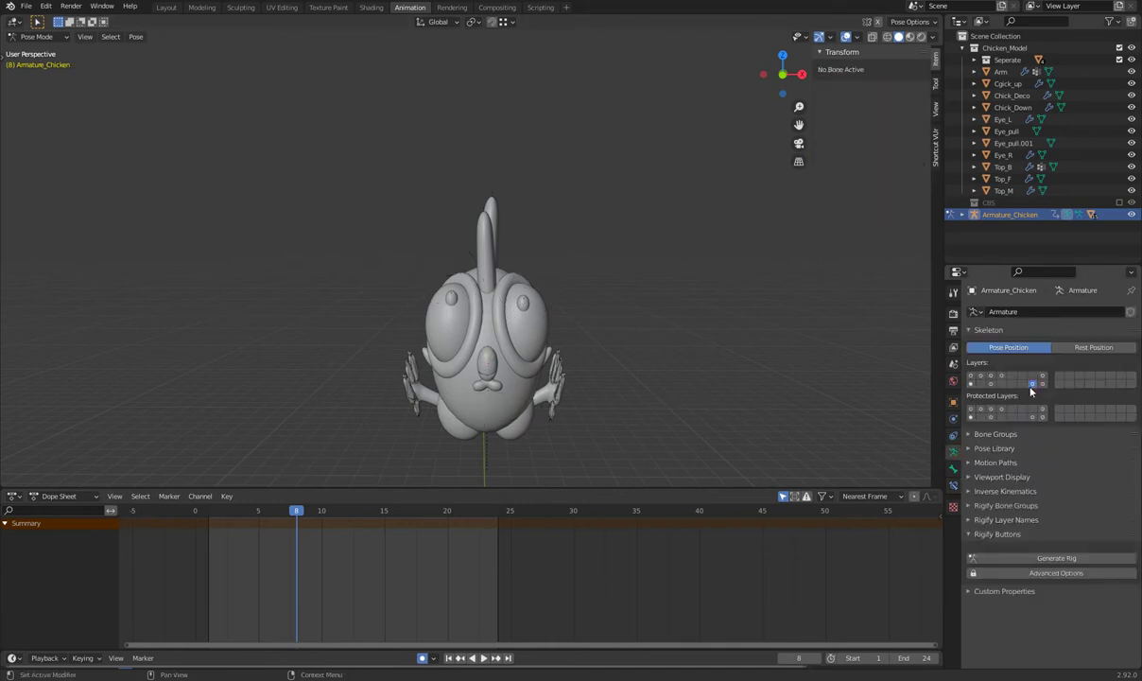
click(990, 384)
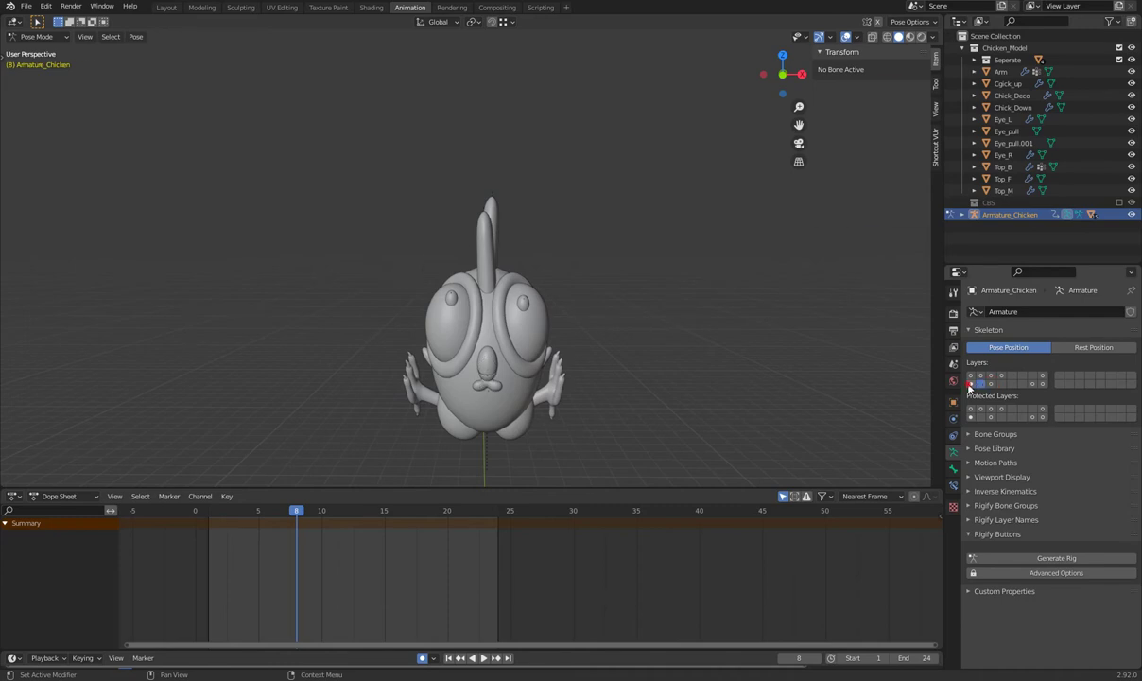
click(969, 384)
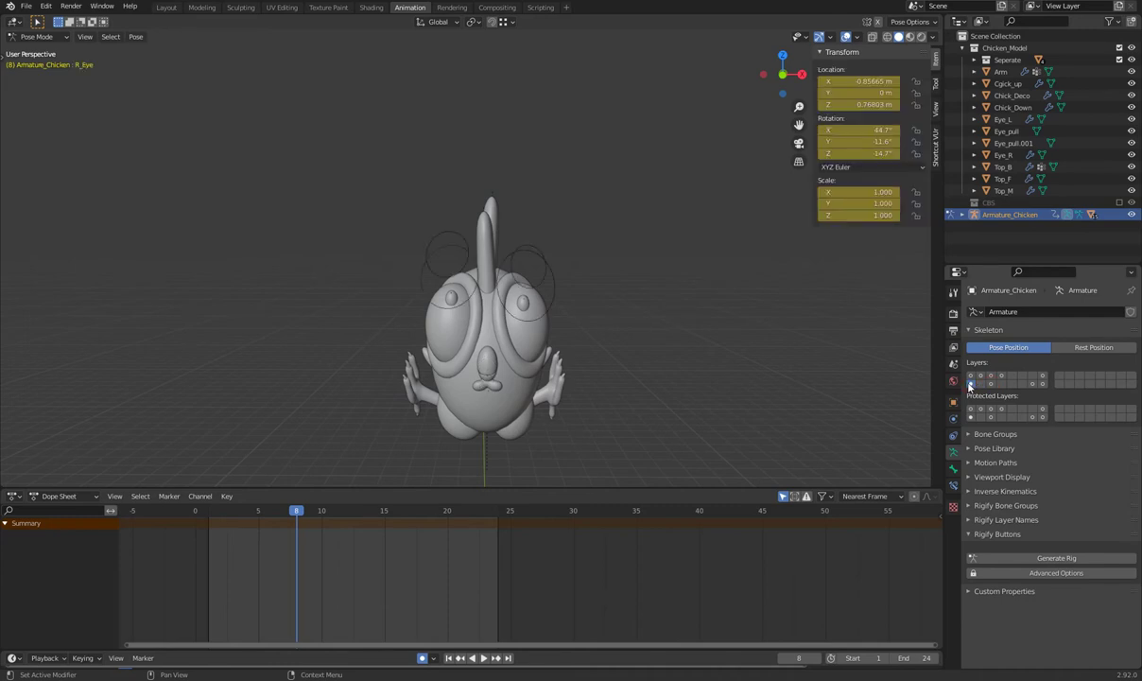
click(1043, 377)
shift+click(971, 376)
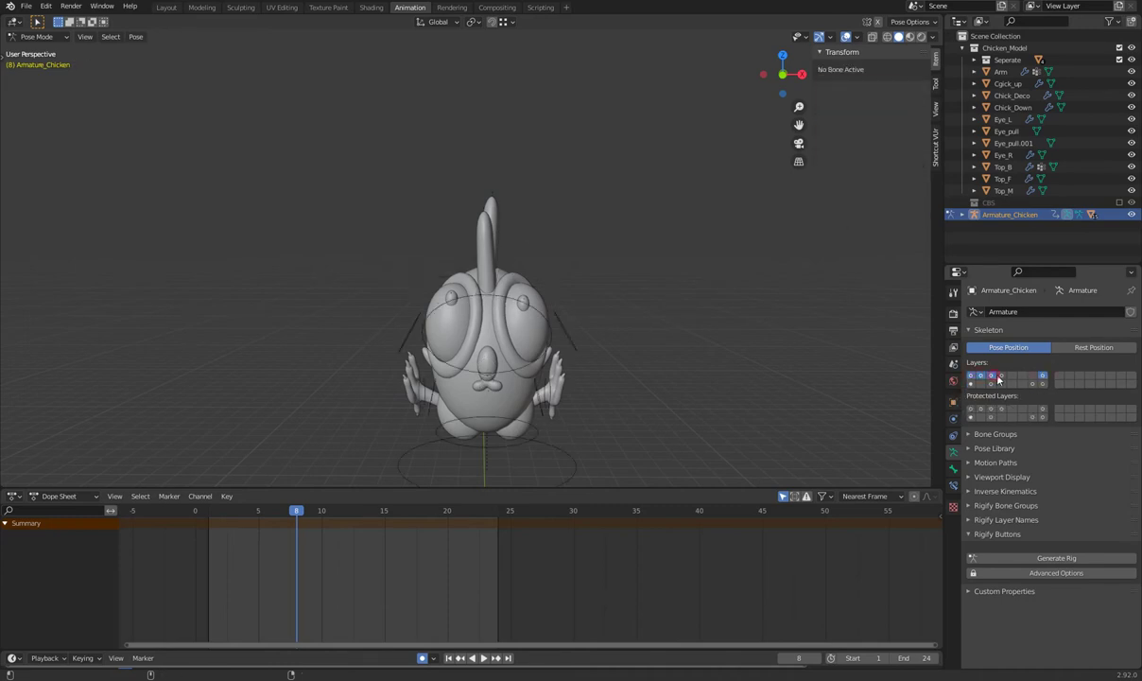
shift+click(970, 384)
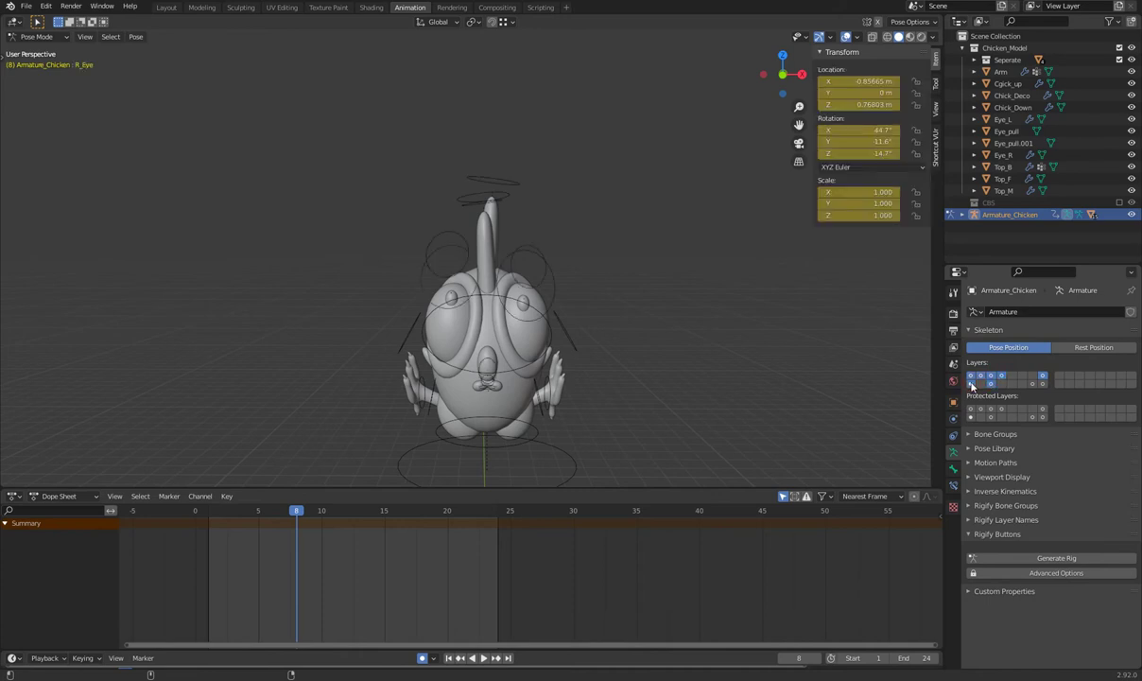
shift+click(1032, 384)
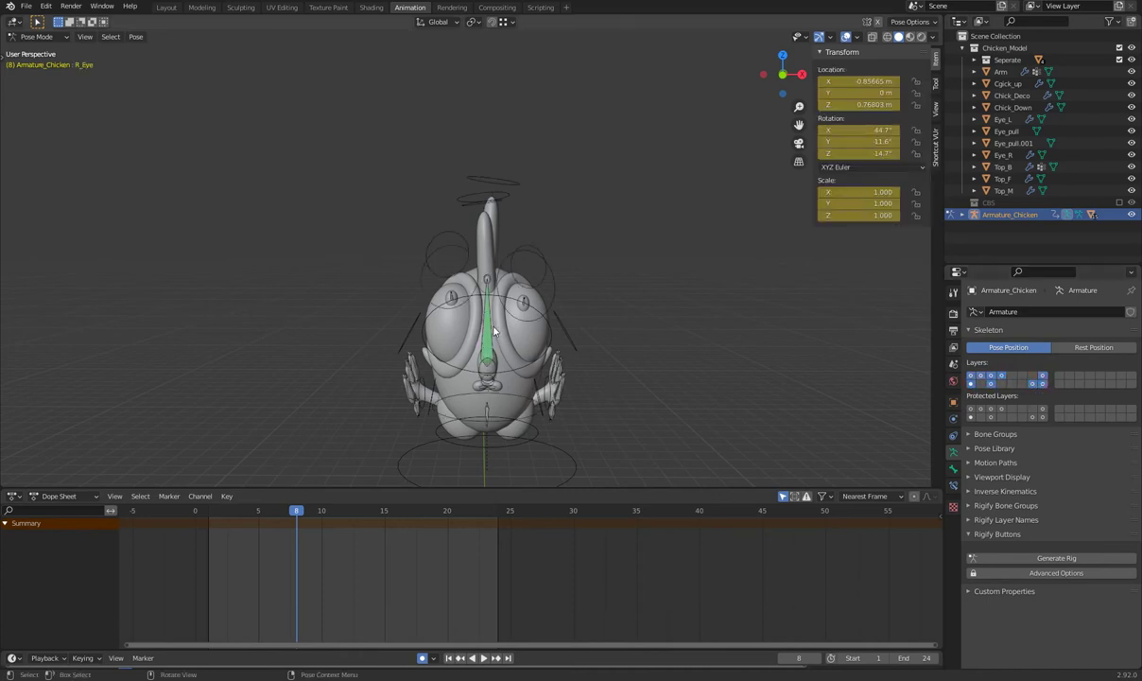
Step: Zoom in on the chicken's right eye and select the R_Eye_Pull bone
scroll(420, 319, up, 2)
scroll(421, 319, up, 2)
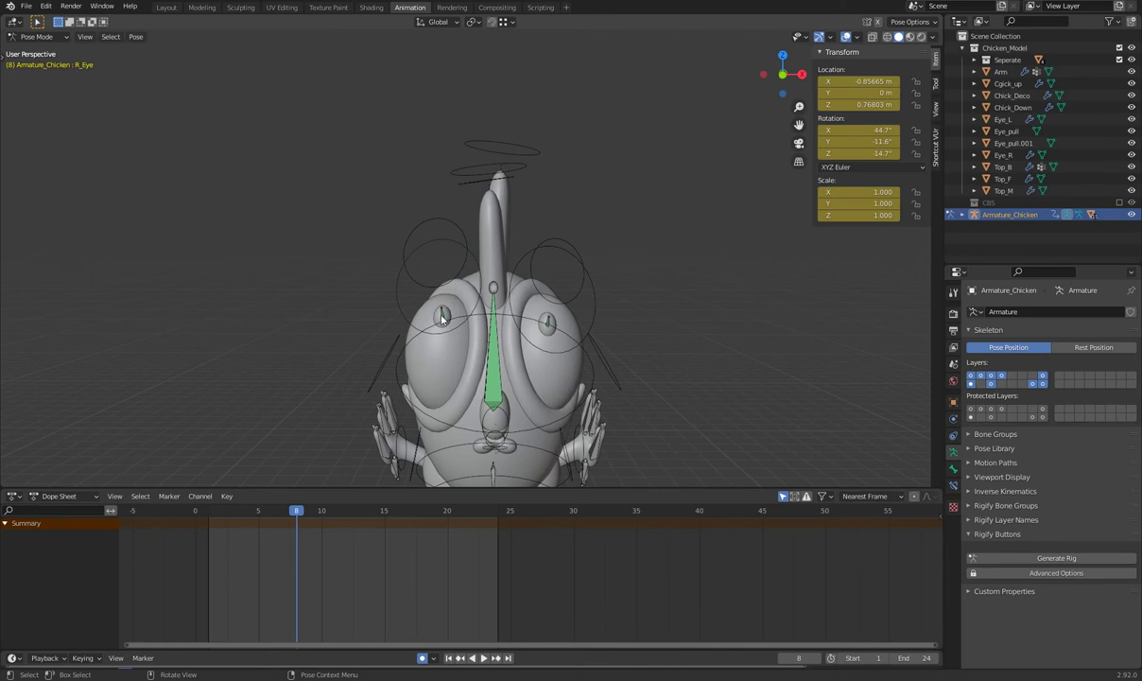
click(443, 321)
click(441, 315)
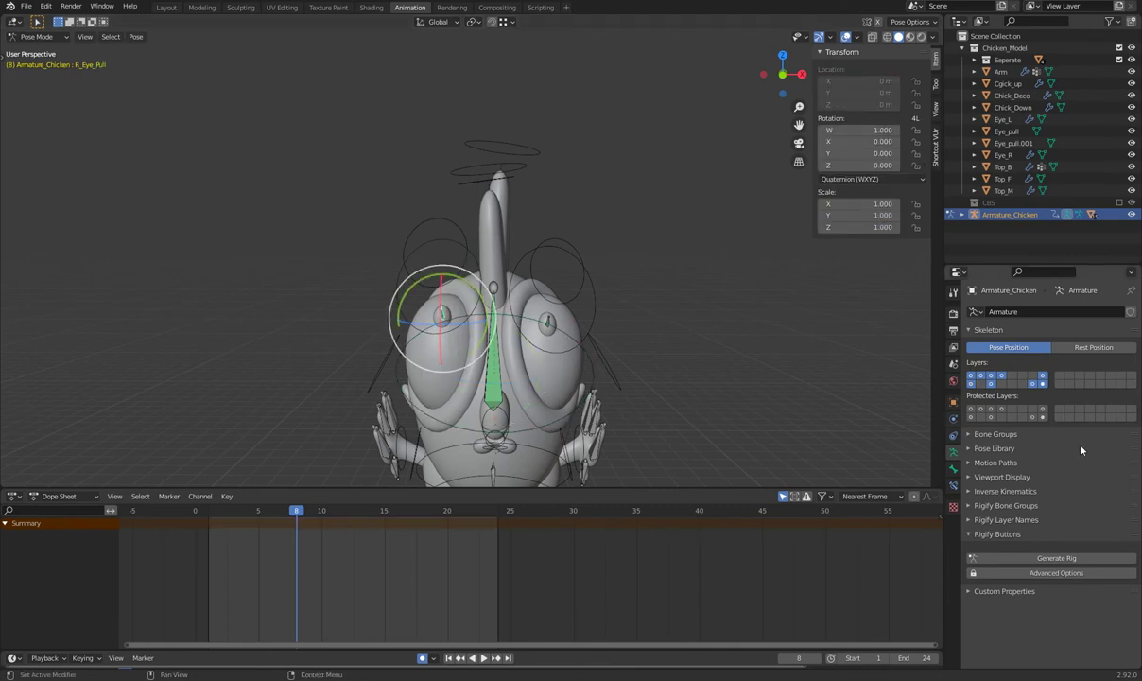
Step: Set R_Eye_Pull's Copy Scale target to Armature_Chicken, bone R_Eye_T
click(954, 486)
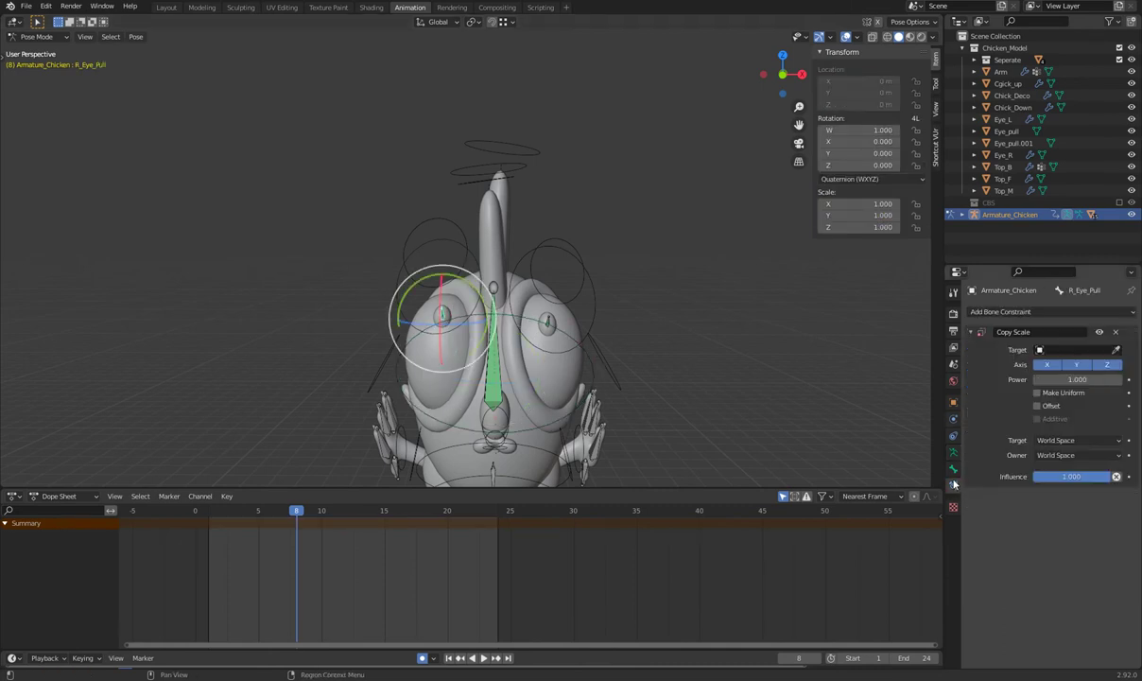
click(1116, 350)
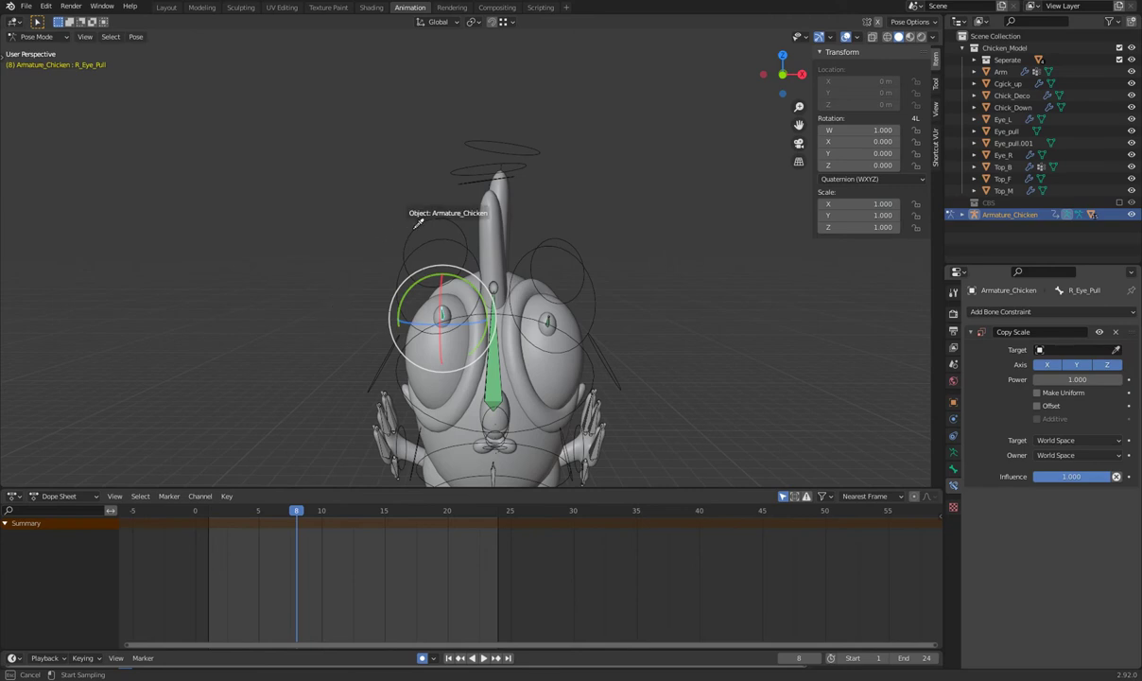
click(383, 206)
click(1068, 364)
scroll(1050, 444, down, 7)
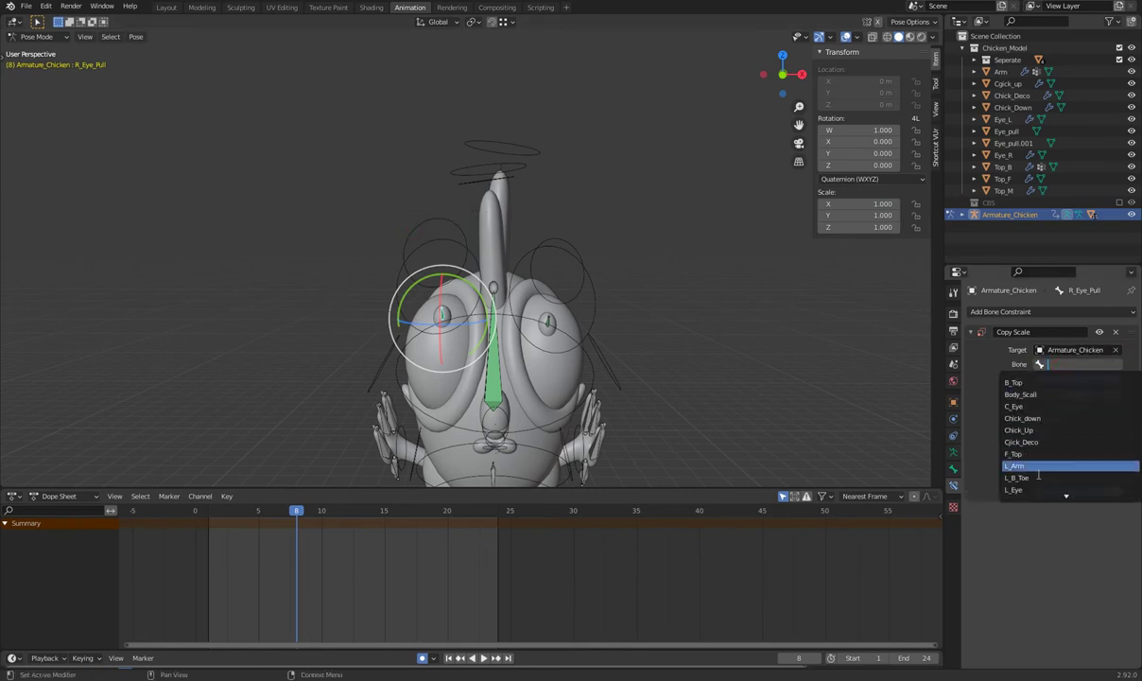
scroll(1045, 468, down, 4)
scroll(1040, 477, down, 4)
scroll(1040, 482, down, 4)
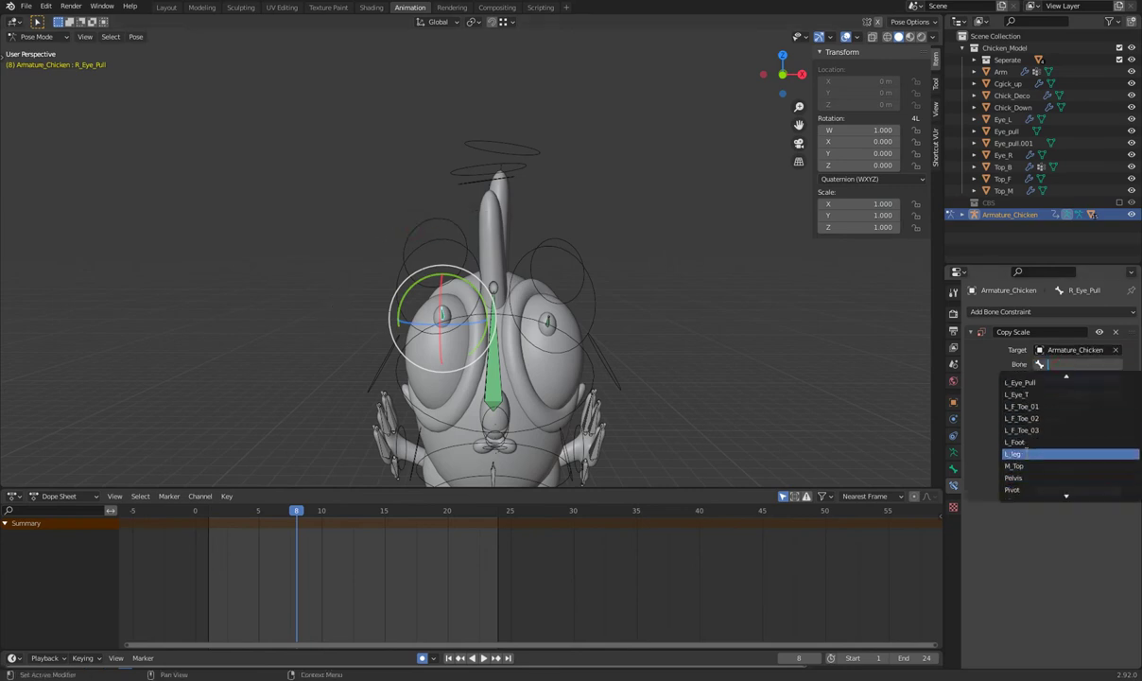
scroll(1038, 463, up, 6)
scroll(1033, 444, up, 6)
scroll(1033, 445, up, 5)
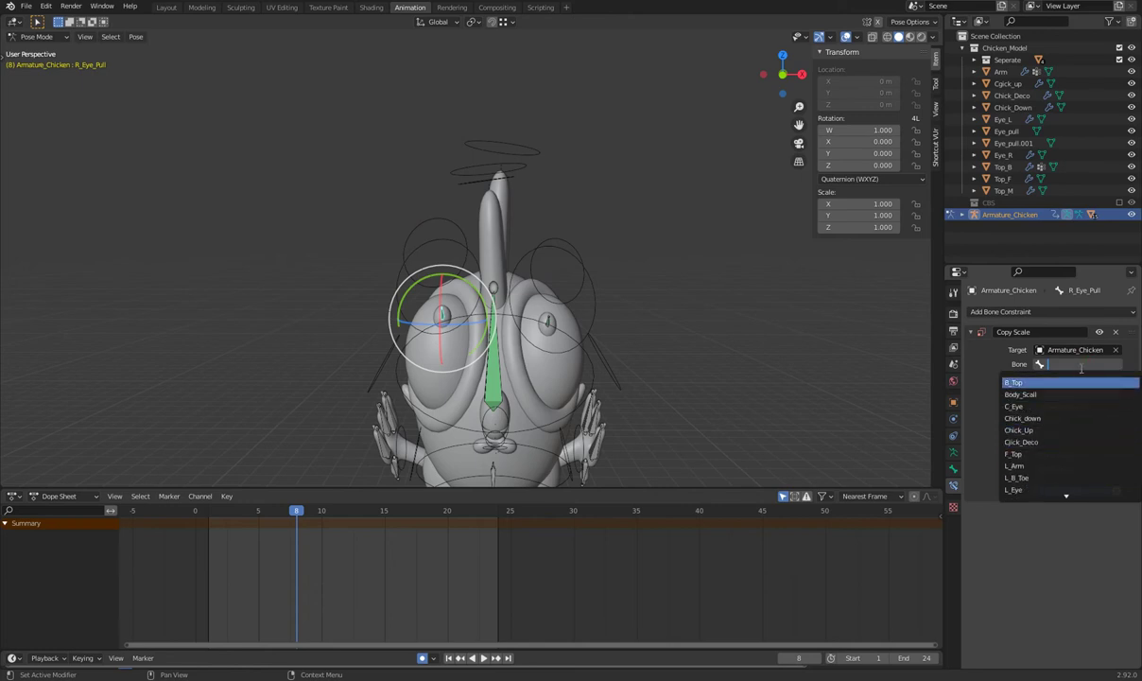
text(R)
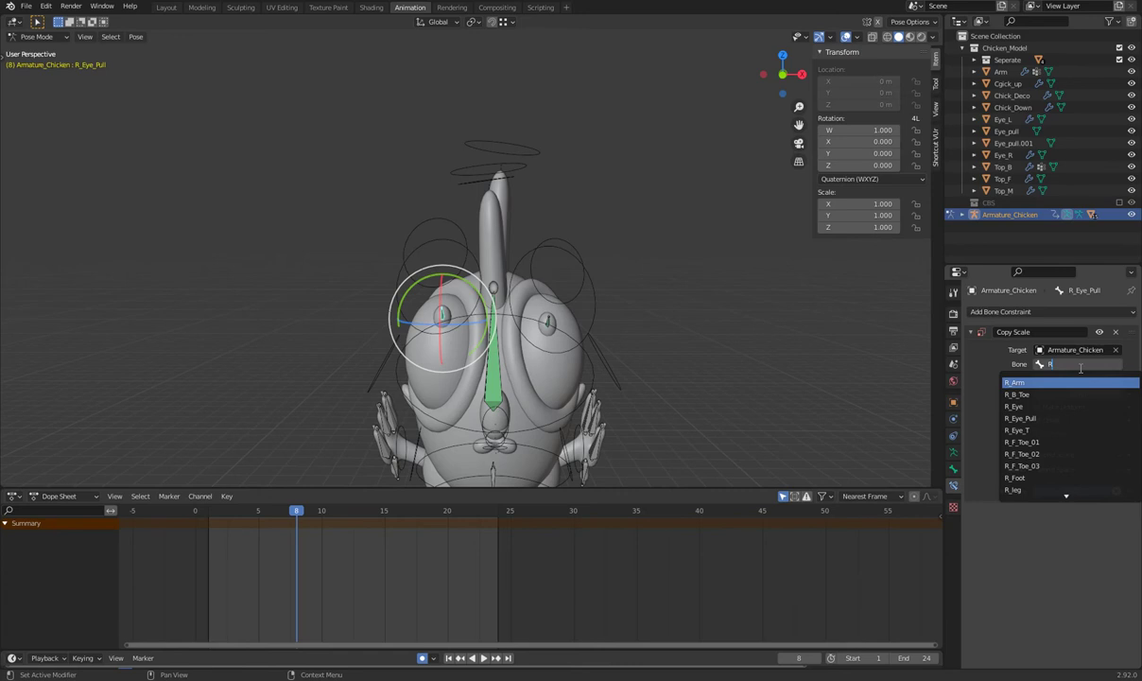
text(_e)
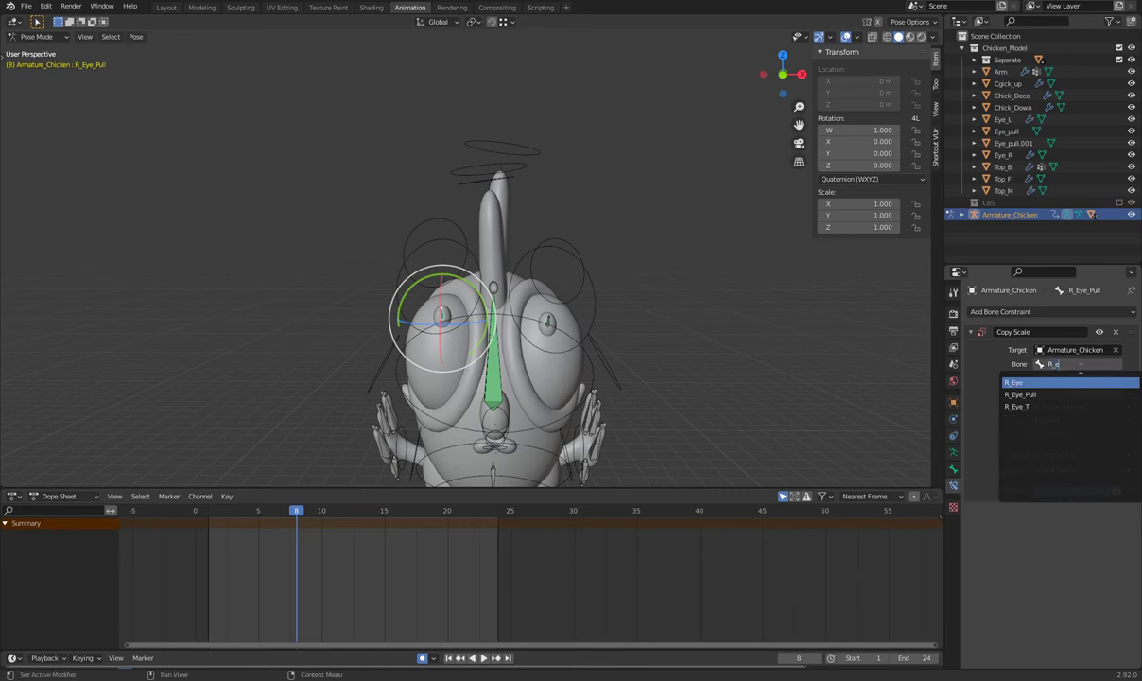
click(1031, 410)
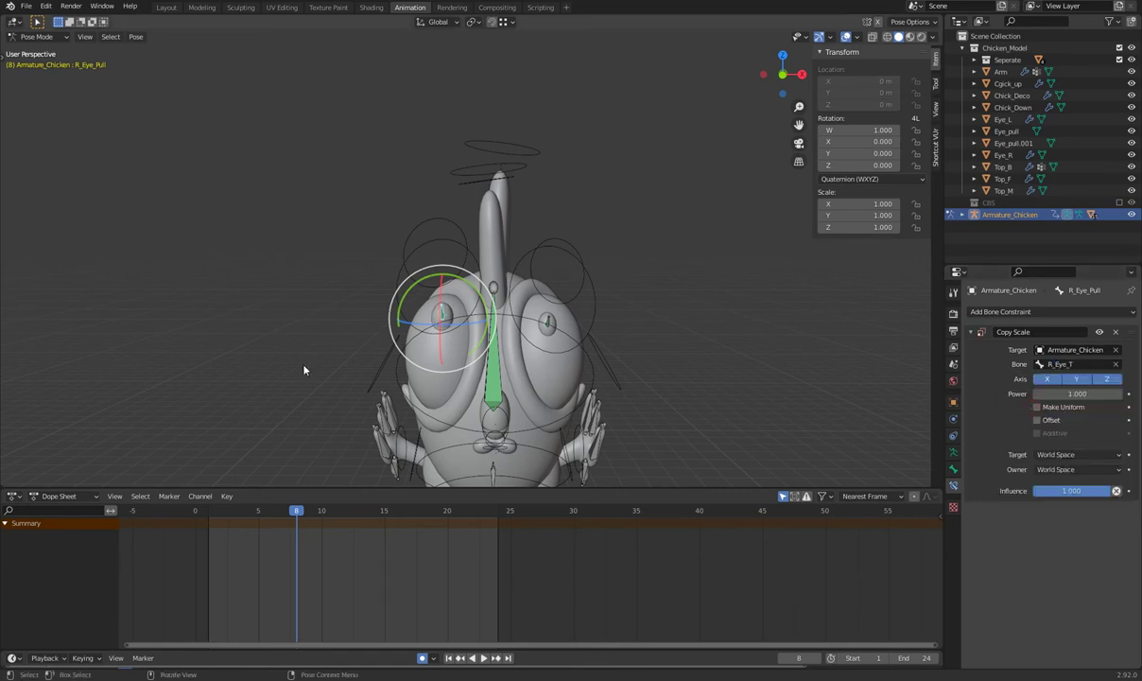
Step: Test-scale the L_Eye_T control, undo it, and show the Armature data settings
click(536, 286)
key(s)
click(565, 297)
key(ctrl+z)
click(953, 453)
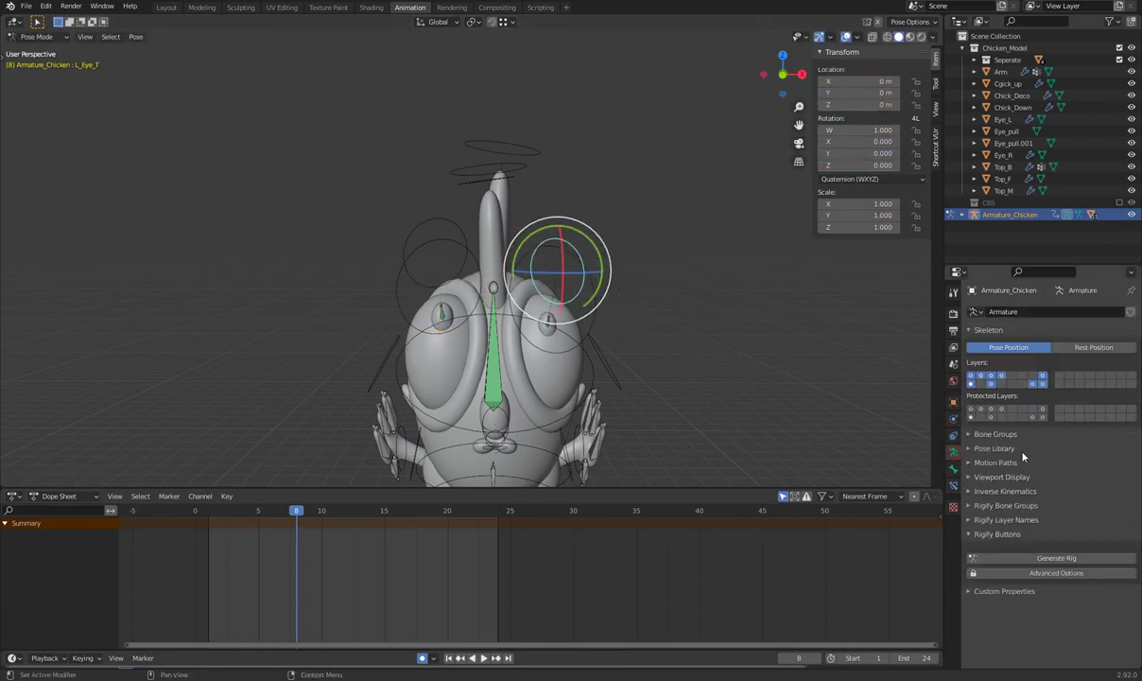
Step: Show only bone layer 1, then scale R_Eye_T to 1.851 at frame 8 and replay
click(971, 383)
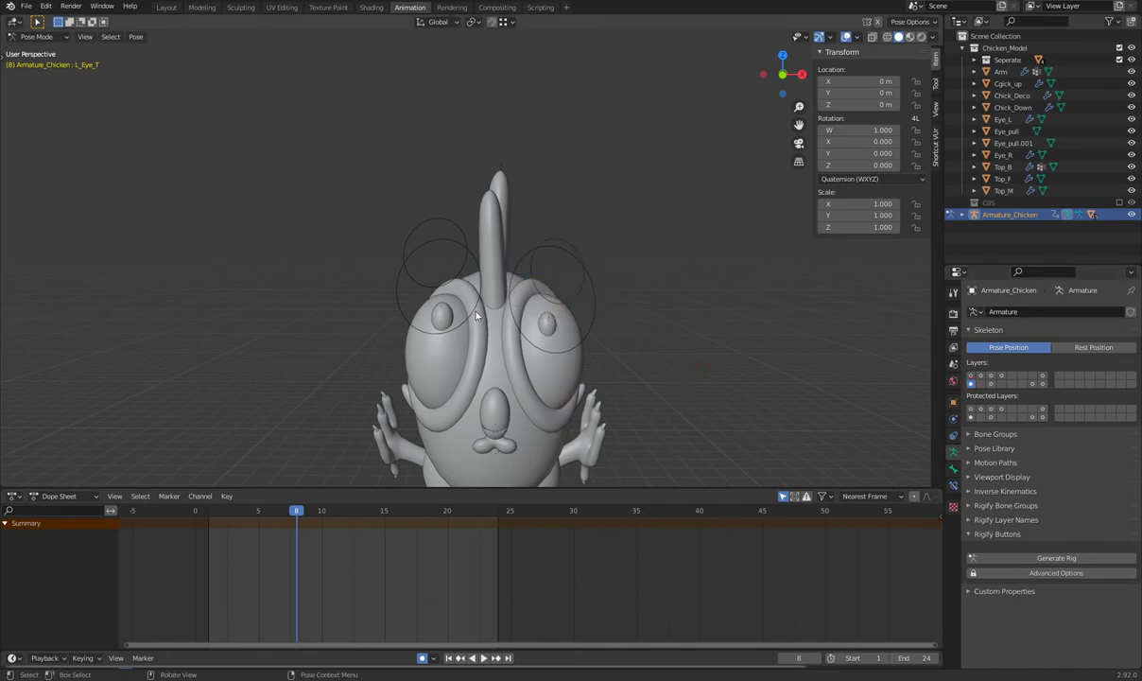
click(448, 285)
key(space)
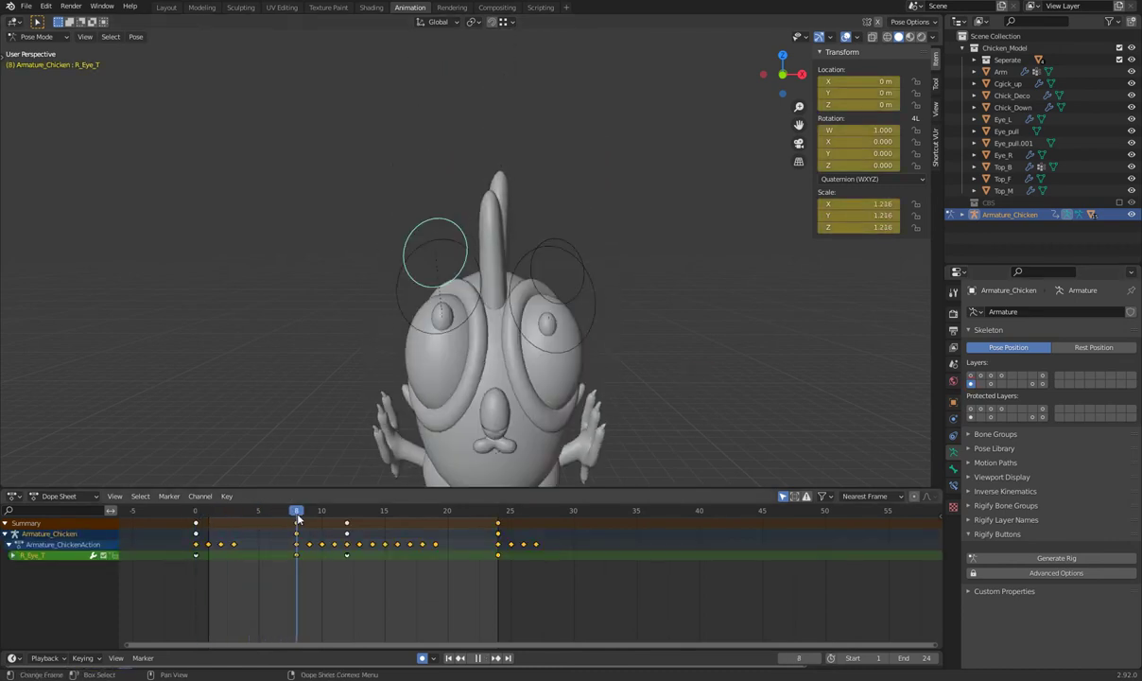
key(space)
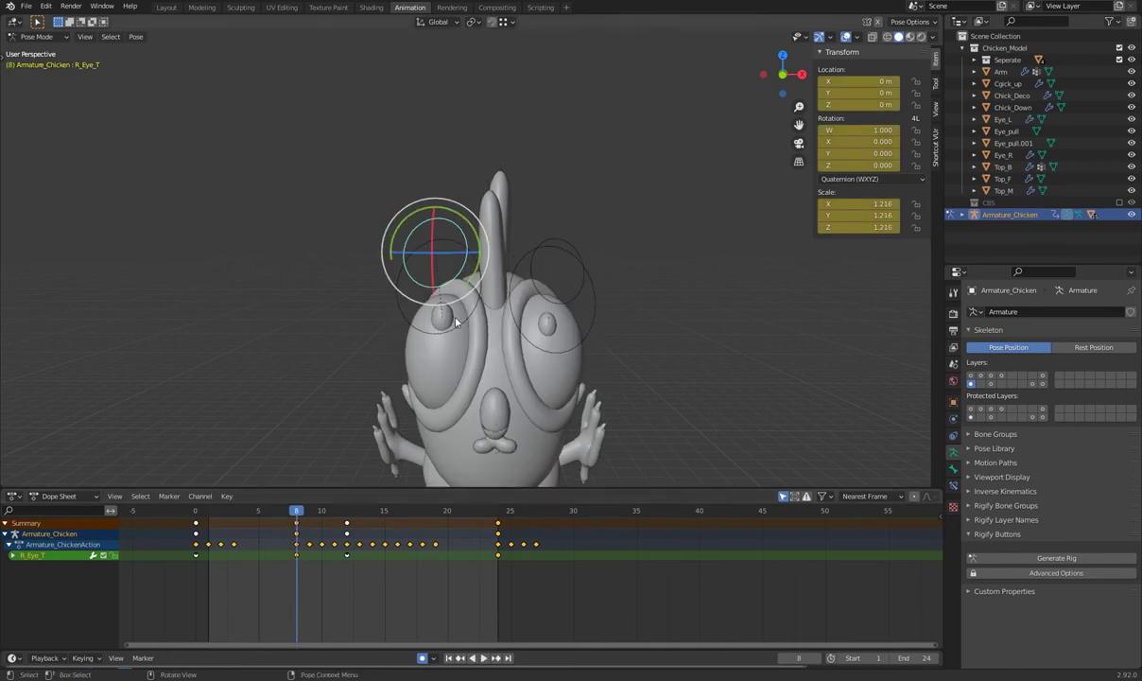
key(s)
click(476, 331)
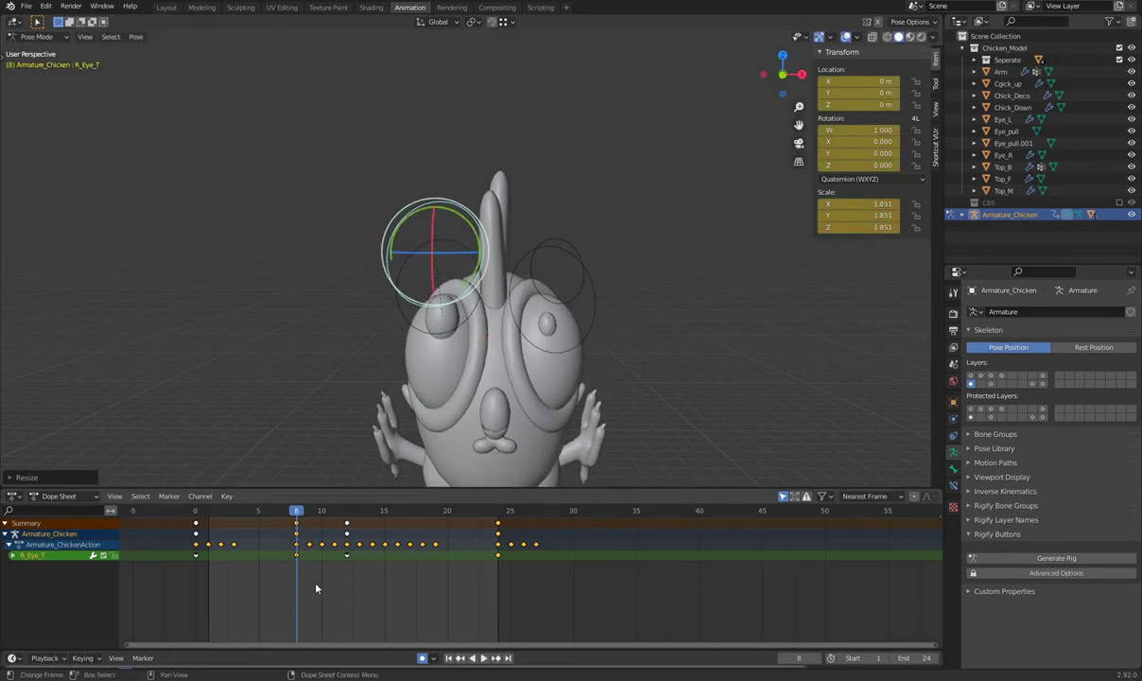
key(space)
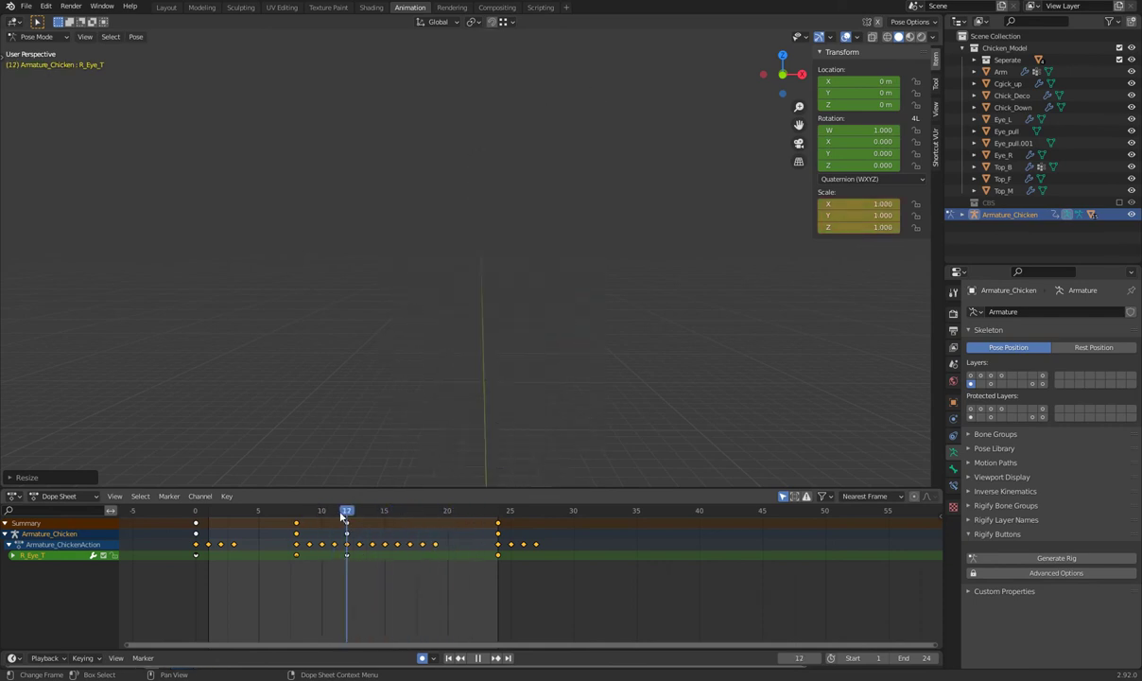
key(space)
key(space)
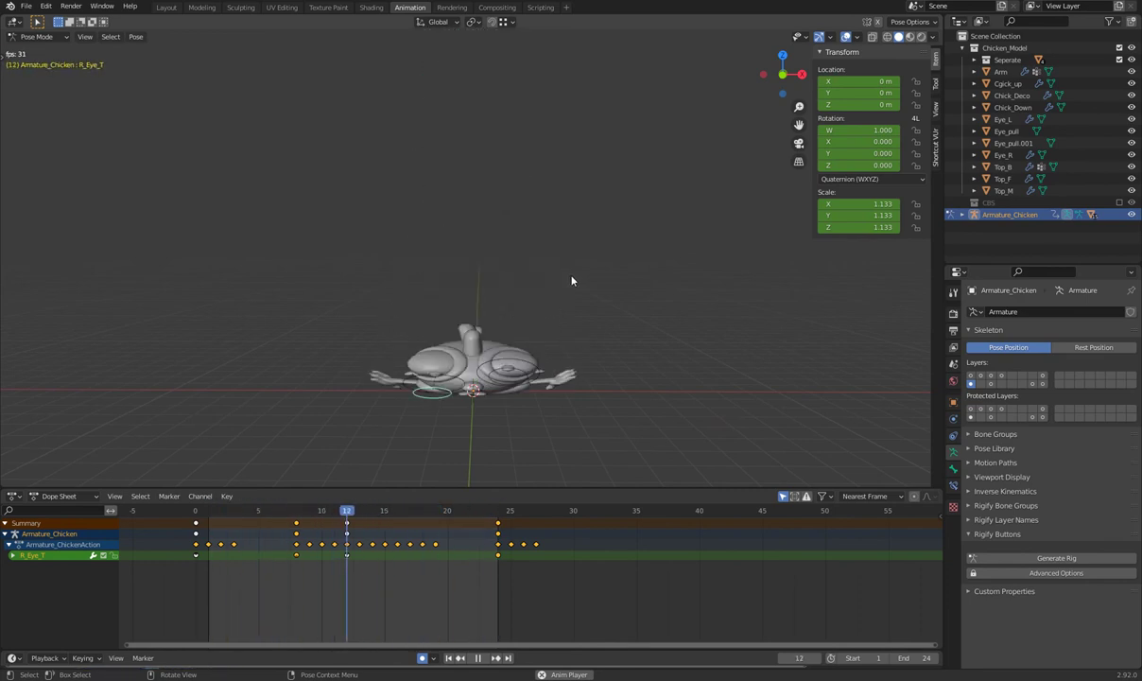
key(space)
shift+middle_drag(540, 227, 474, 364)
key(space)
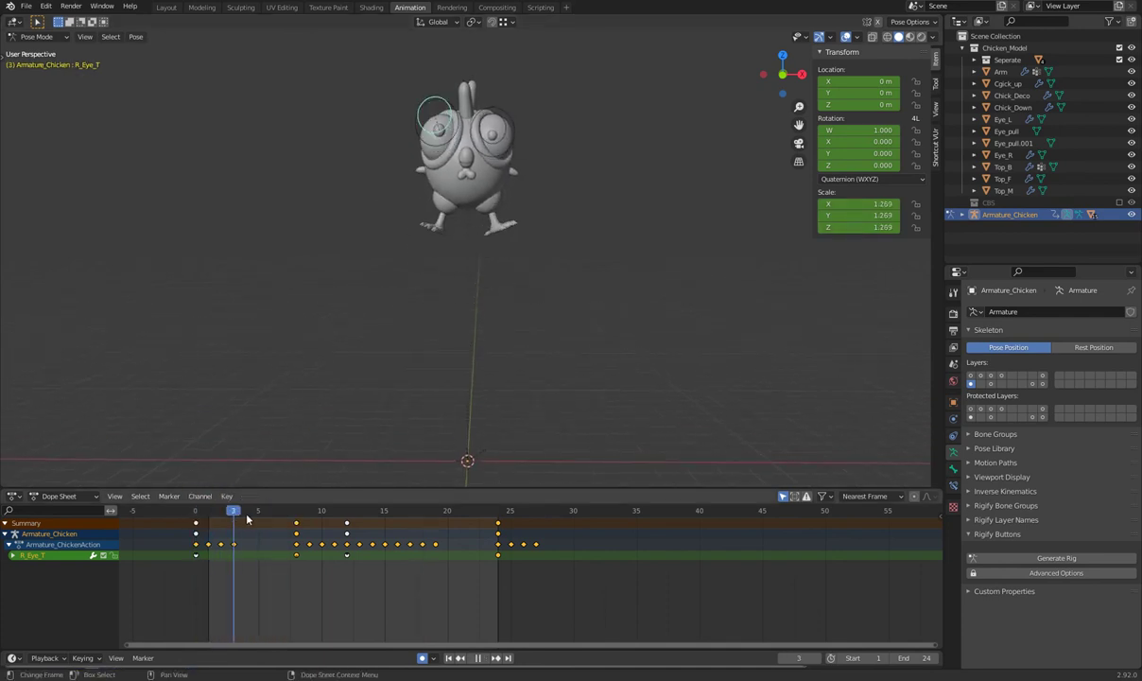
key(space)
scroll(529, 189, up, 3)
click(508, 209)
drag(374, 511, 348, 514)
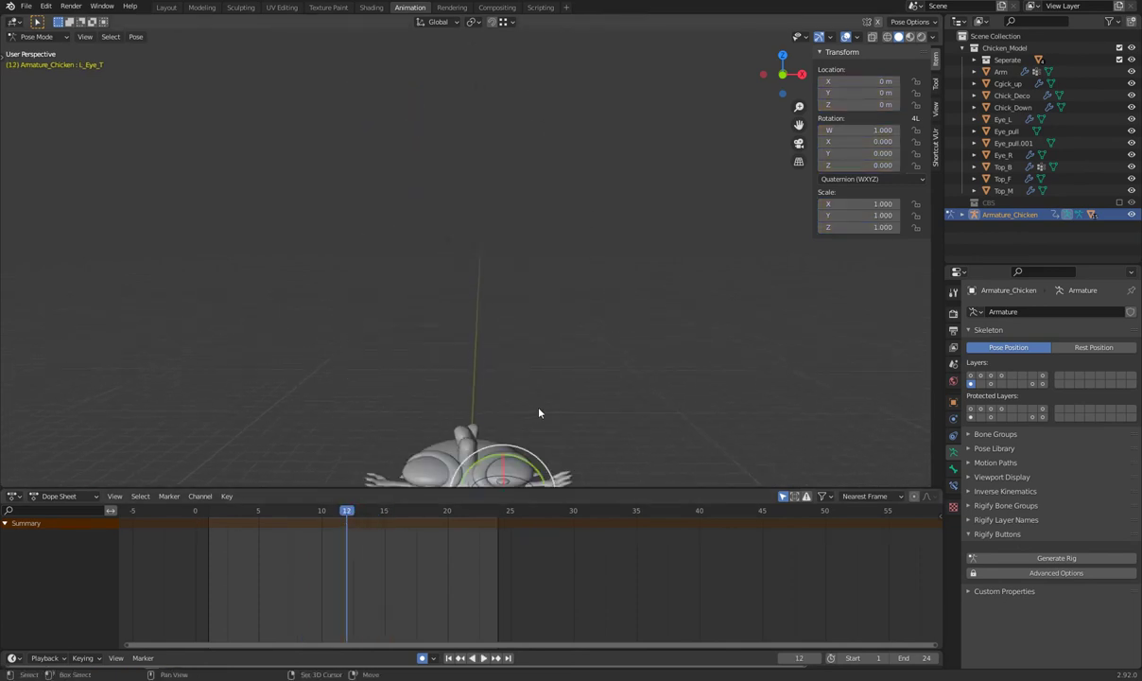
Step: Keyframe location, rotation and scale on L_Eye_T at frame 12, then move the new keys
middle_drag(535, 413, 449, 374)
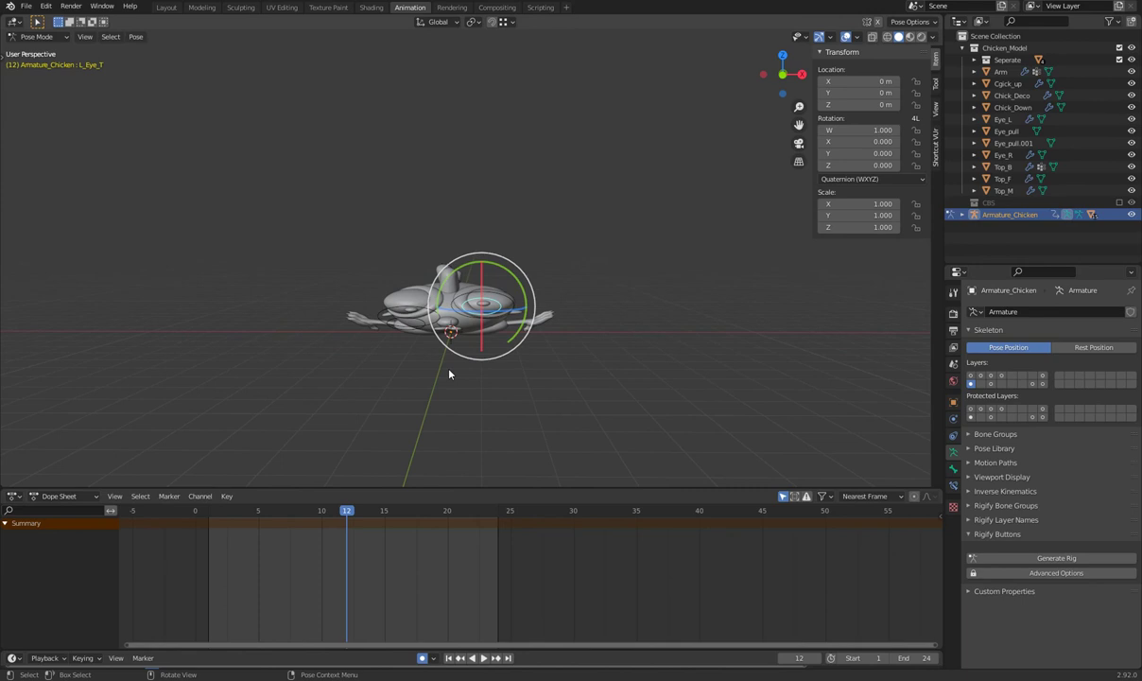
key(i)
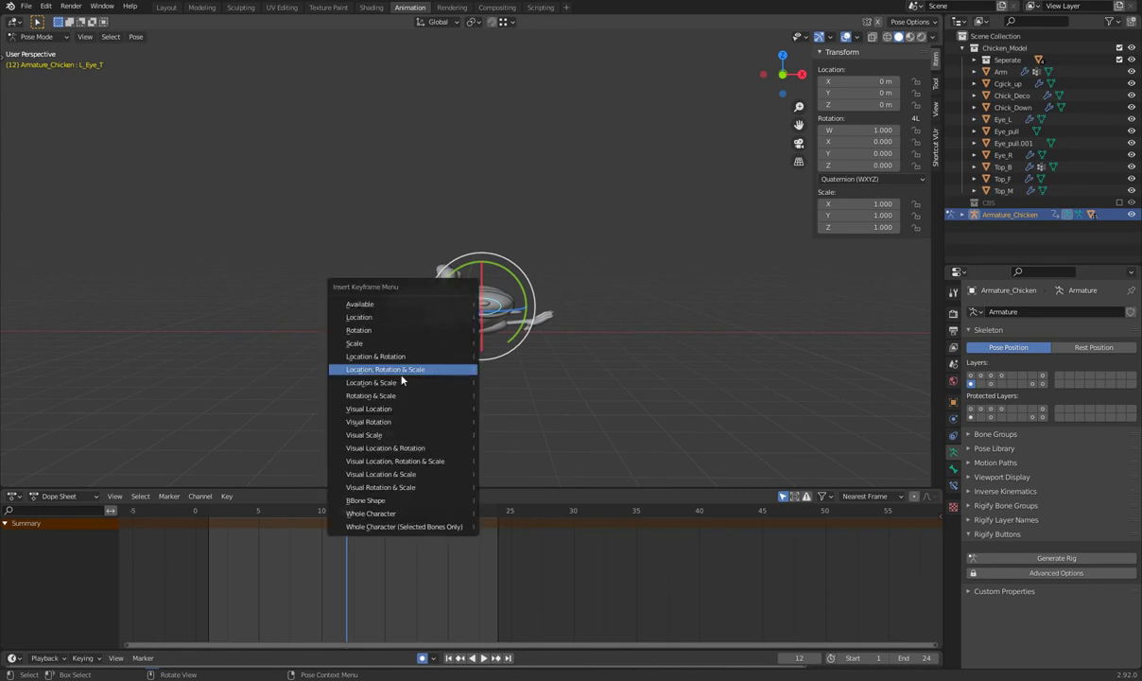
click(368, 343)
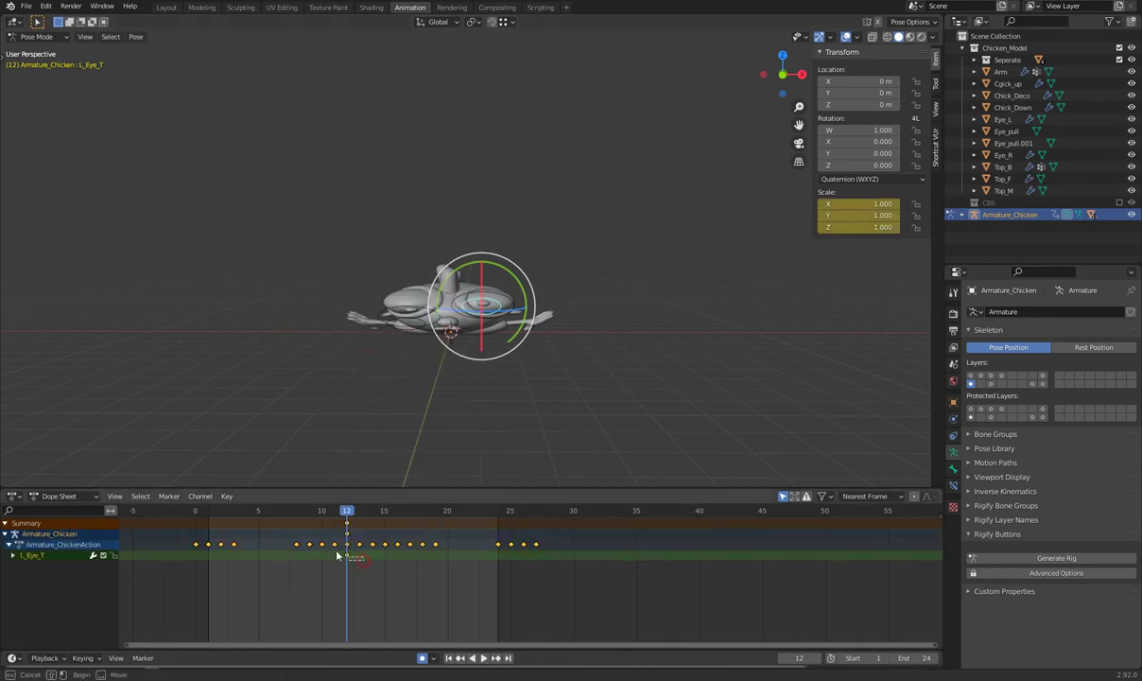
key(shift+d)
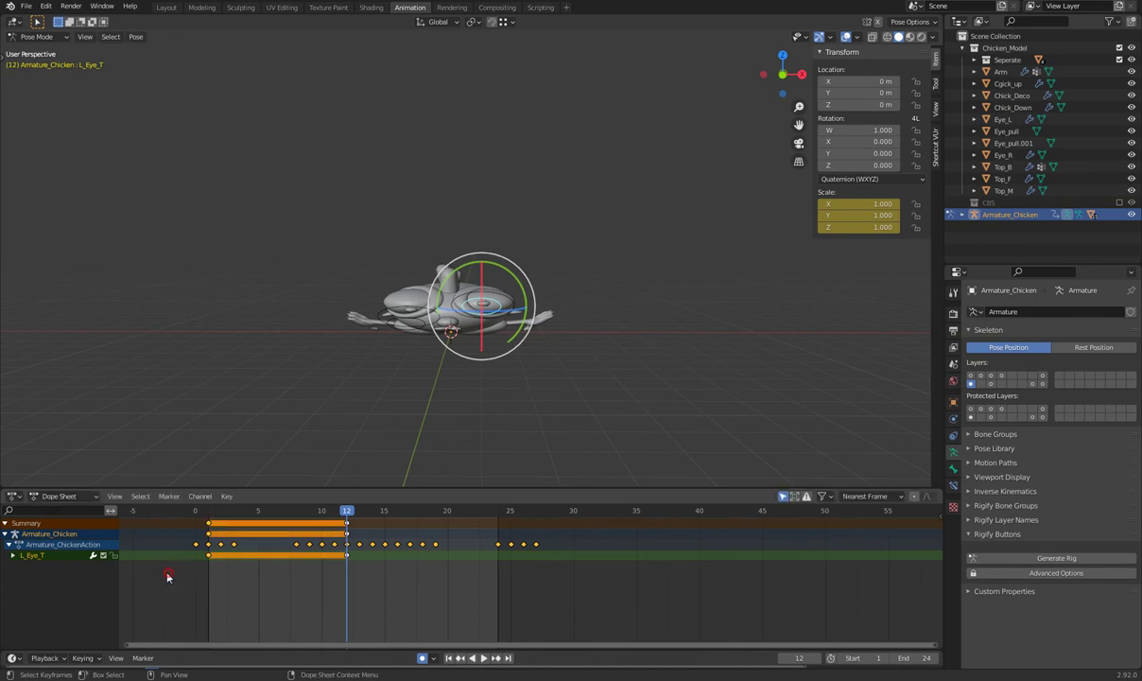
click(633, 564)
Step: Enlarge L_Eye_T to a scale of 1.598 at frame 8
key(space)
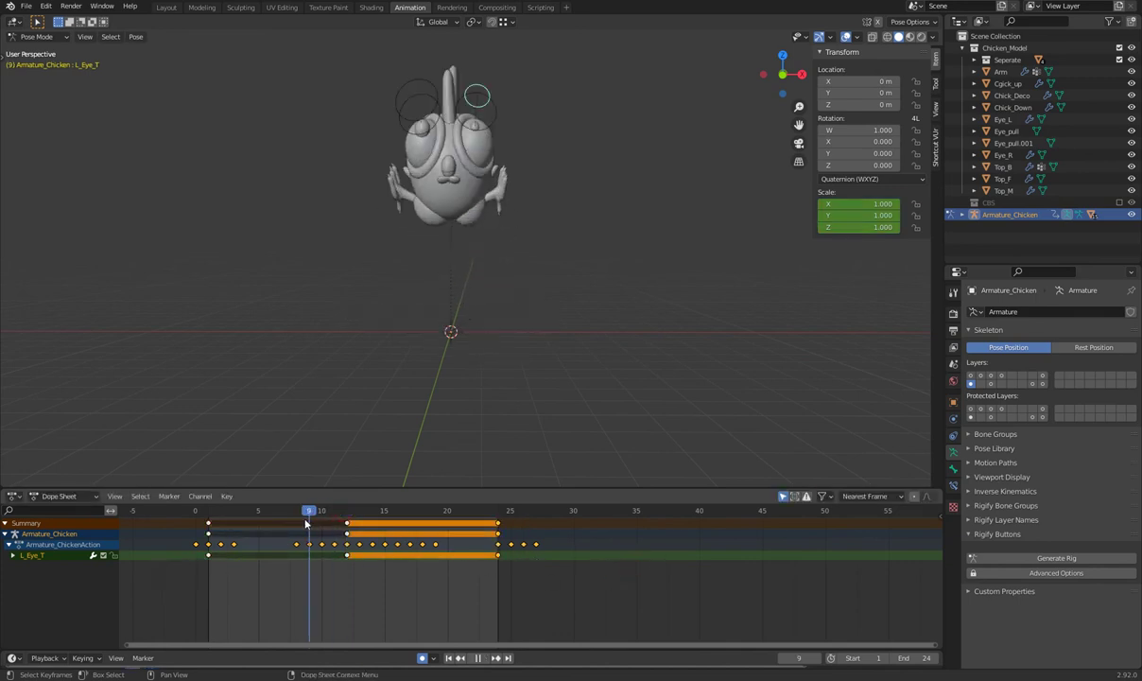
key(space)
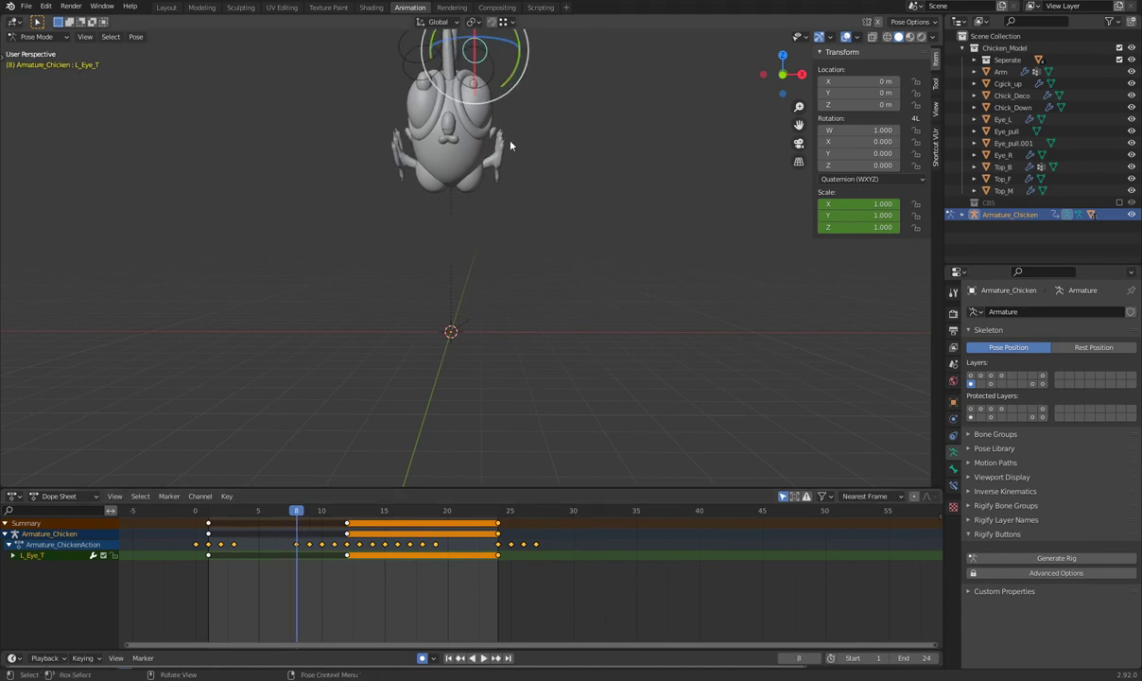
shift+middle_drag(481, 132, 492, 240)
key(s)
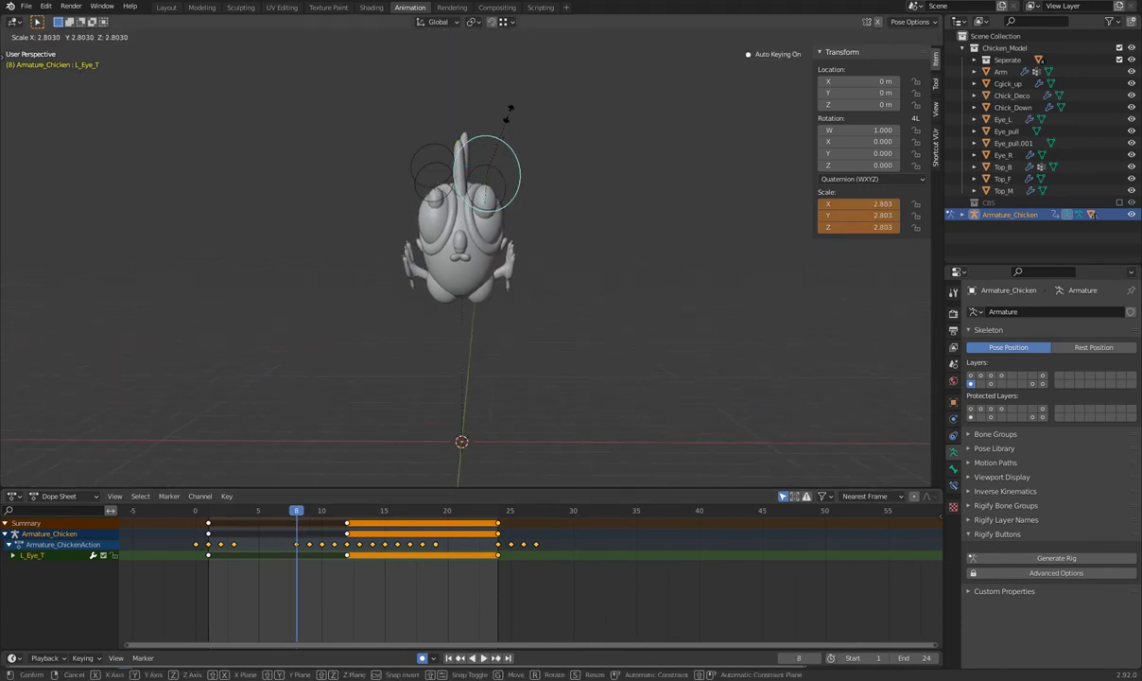
click(511, 149)
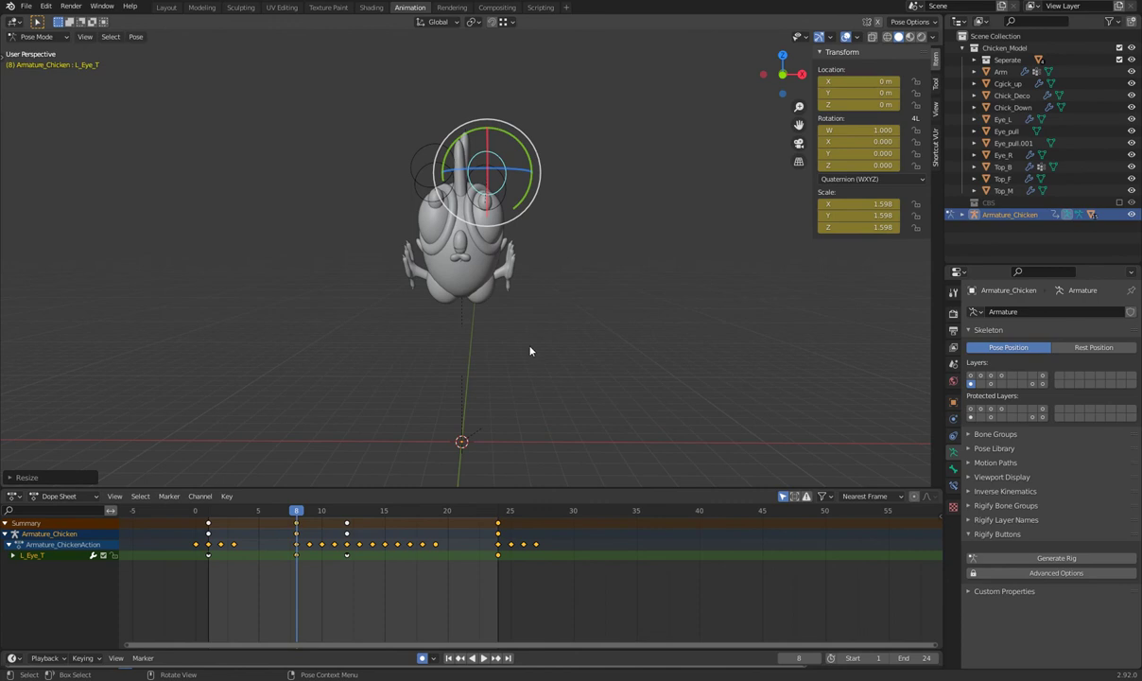
Step: Shift L_Eye_T's scale keys about two frames later, to frames 3–26, and play it back
click(503, 206)
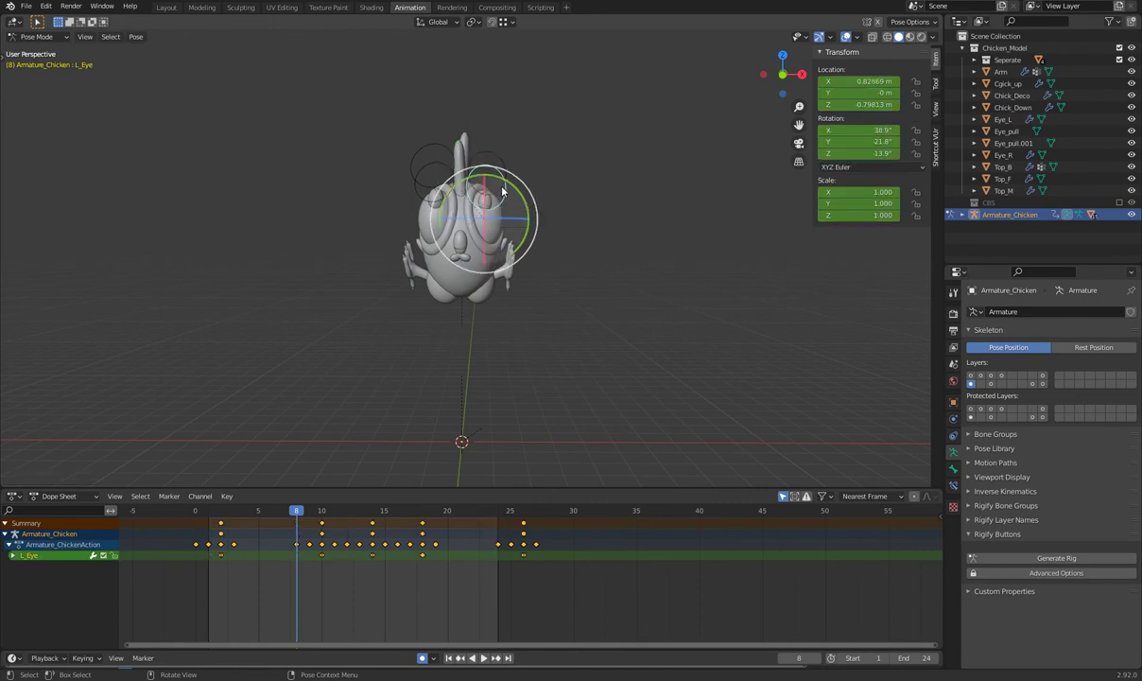
click(475, 180)
drag(196, 559, 196, 559)
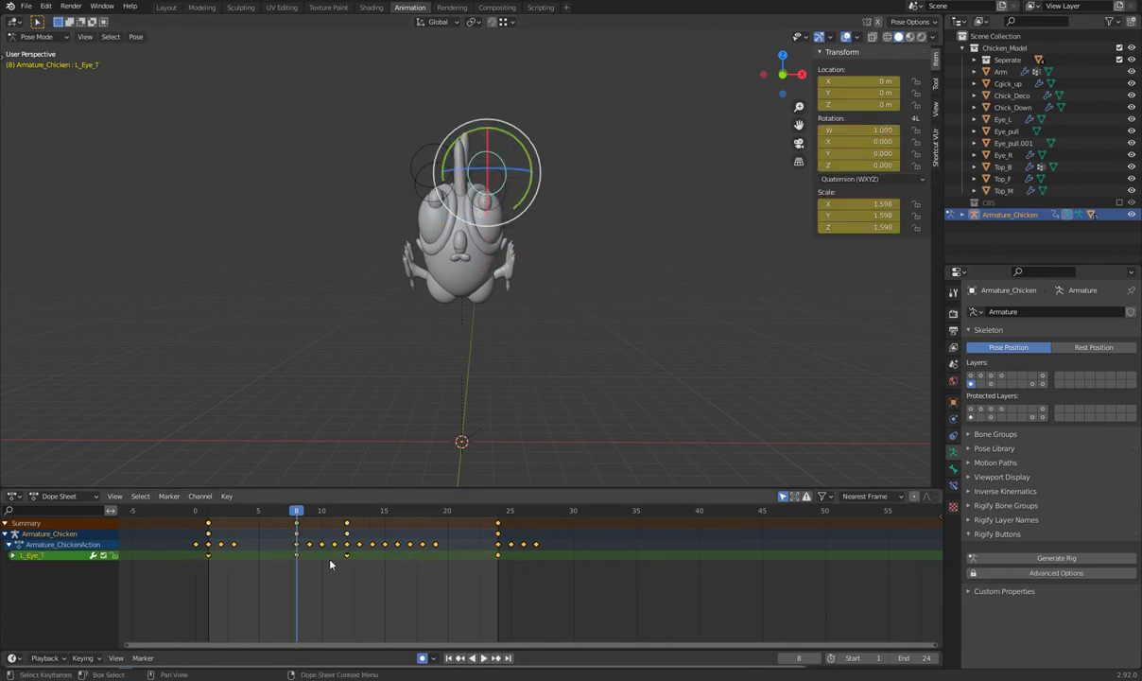
drag(347, 559, 374, 558)
key(space)
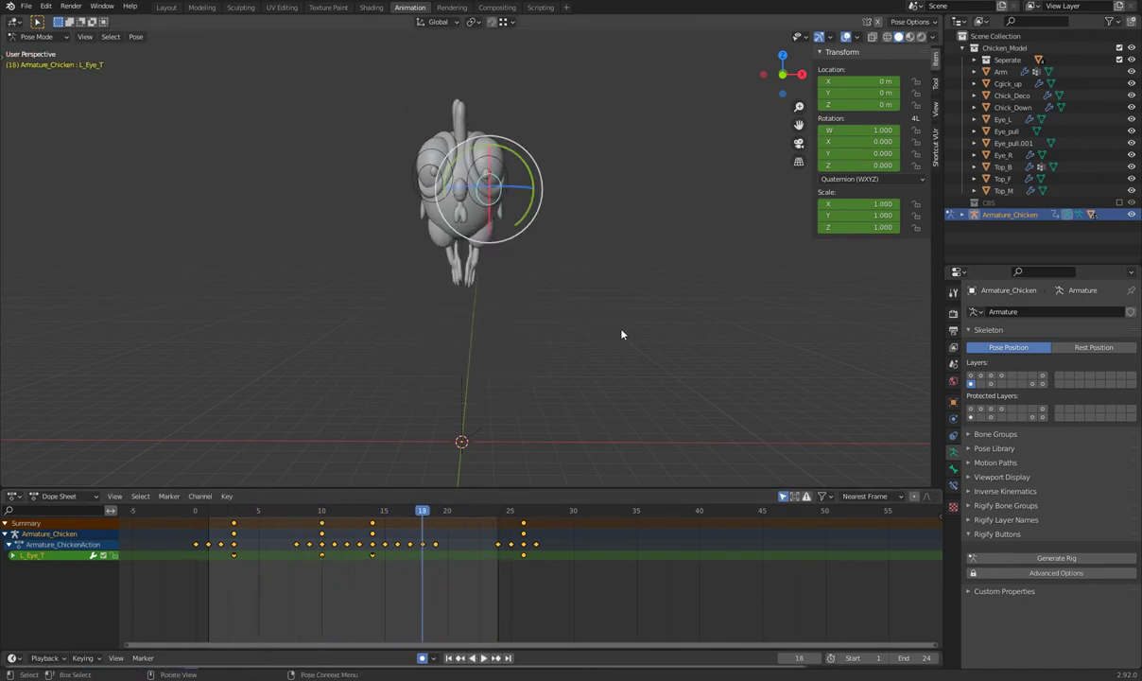
Step: Stop playback, deselect all bones, and switch to the bone layer without the eye controls
key(space)
click(602, 333)
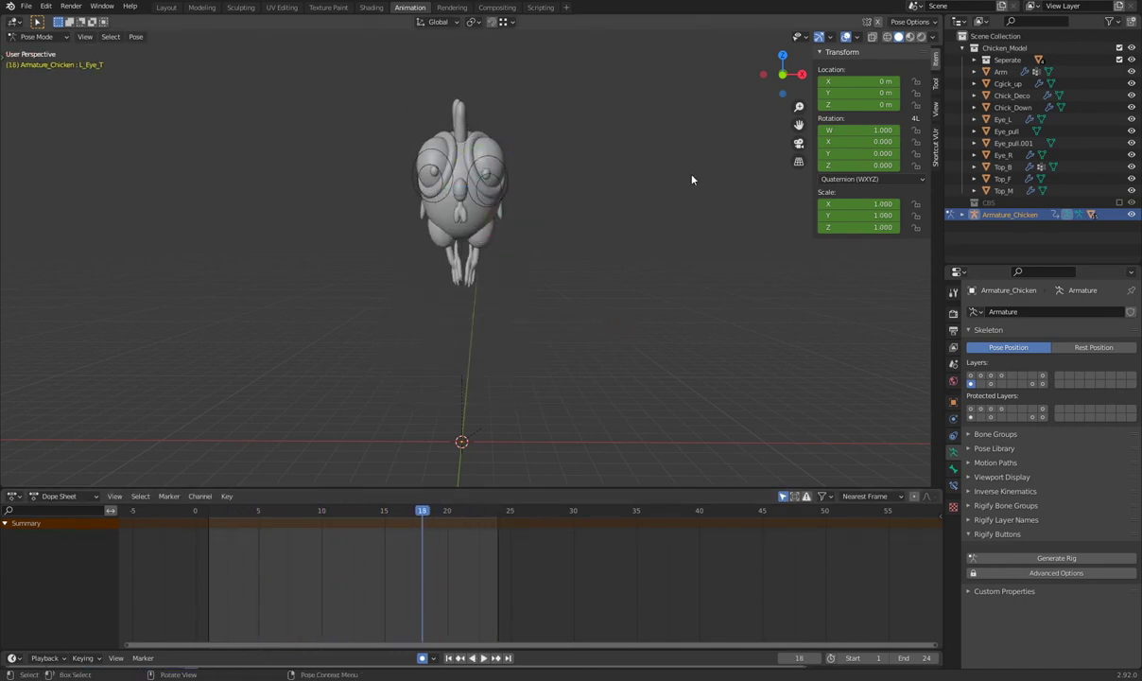
click(1012, 383)
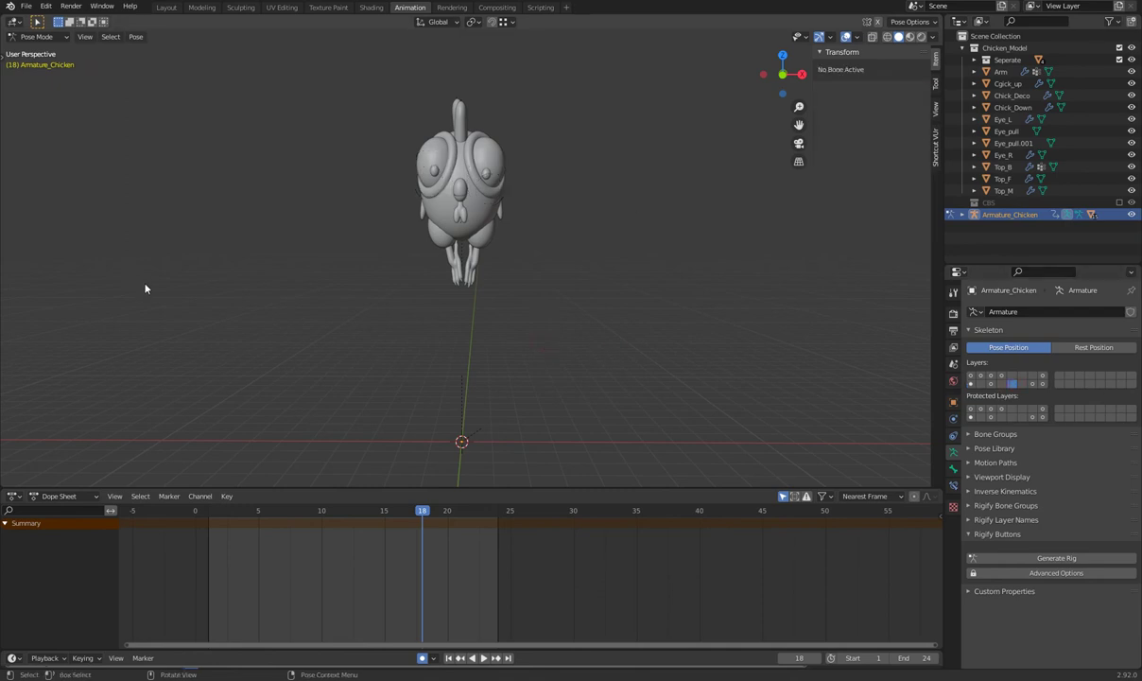
click(83, 38)
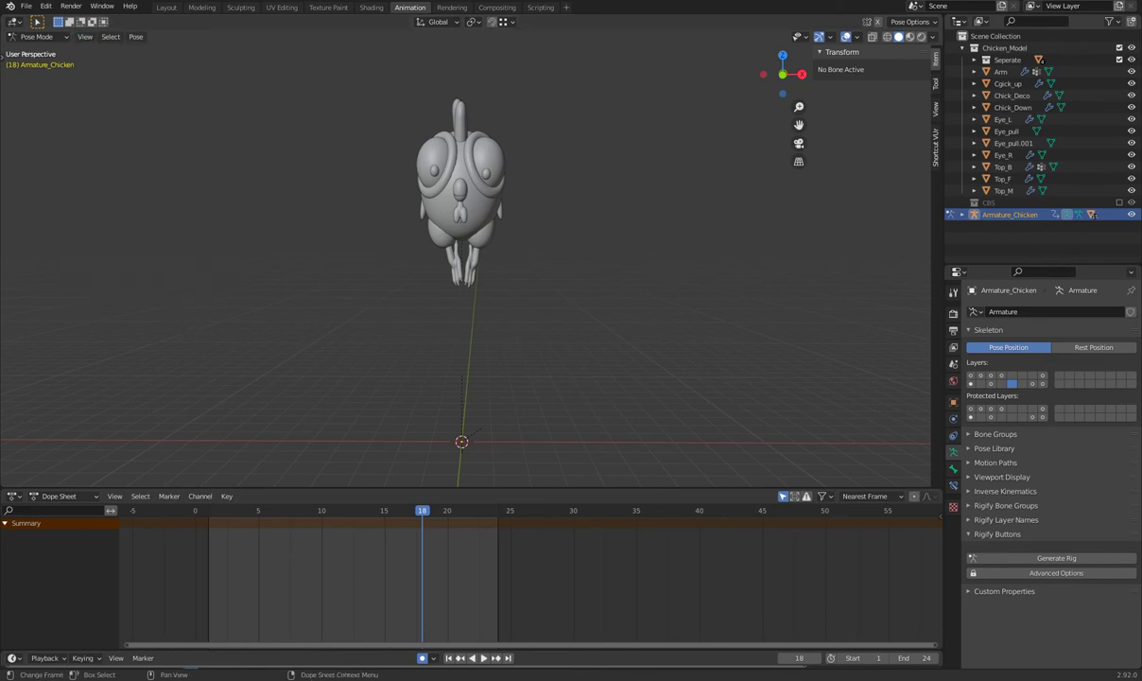